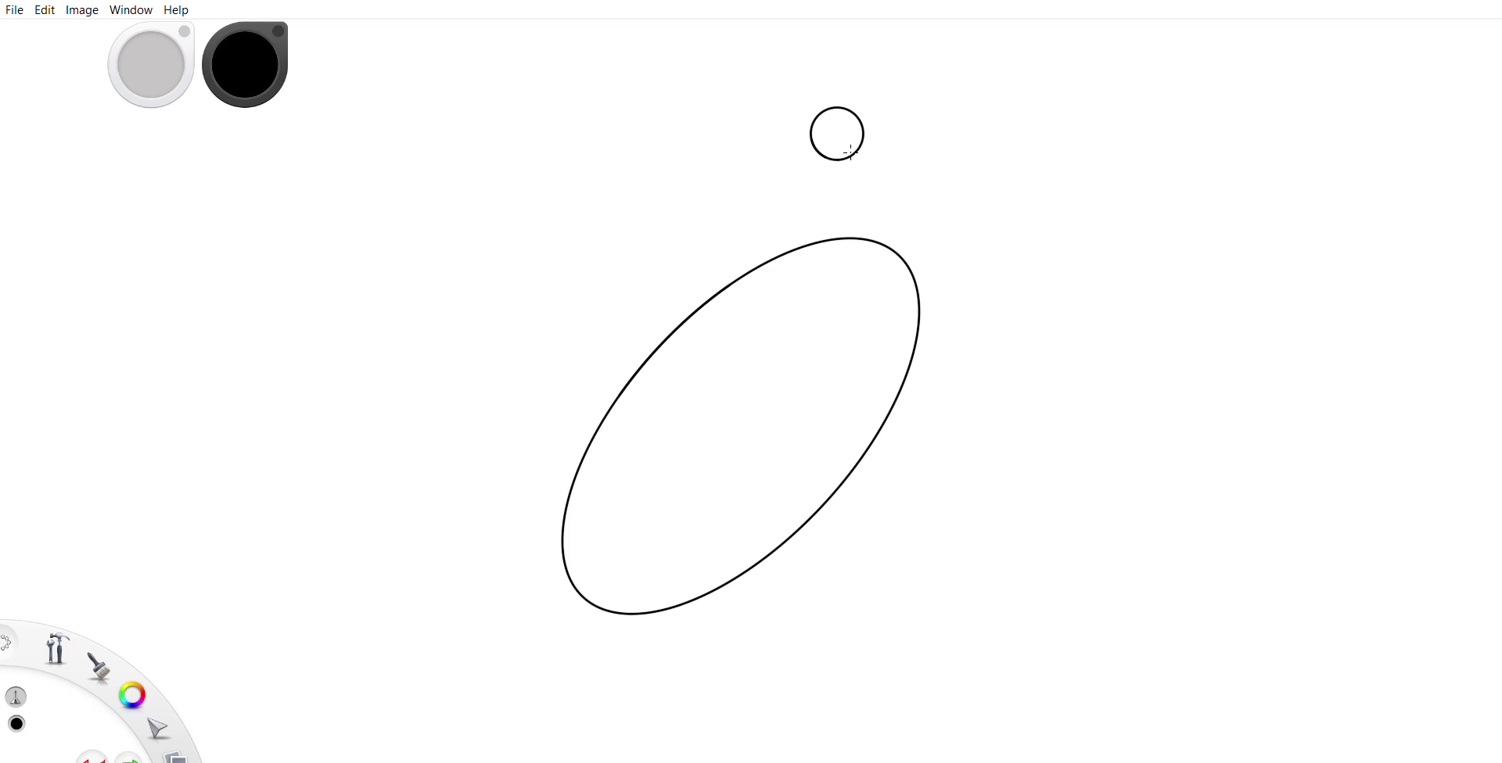
Outline the front and back of the neck between the head circle and body oval, and add the beak, wattle and jagged comb.
mouse_move(835, 167)
left_mouse_down()
mouse_move(896, 229)
mouse_move(917, 284)
left_mouse_up()
mouse_move(833, 106)
left_mouse_down()
mouse_move(790, 112)
mouse_move(735, 155)
mouse_move(667, 338)
left_mouse_up()
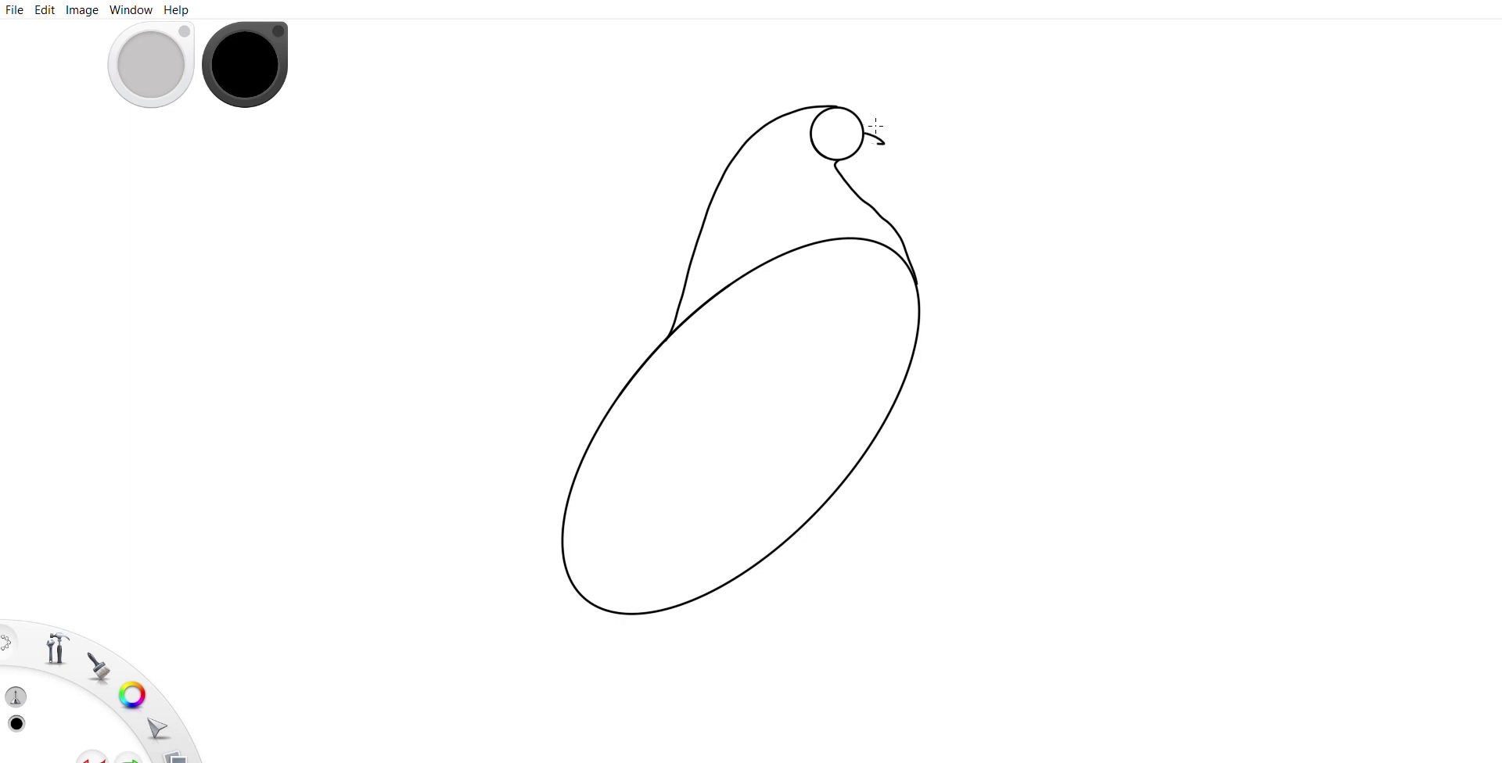
left_click(860, 148)
mouse_move(869, 111)
left_mouse_down()
mouse_move(850, 67)
mouse_move(795, 42)
mouse_move(749, 45)
mouse_move(776, 91)
left_mouse_up()
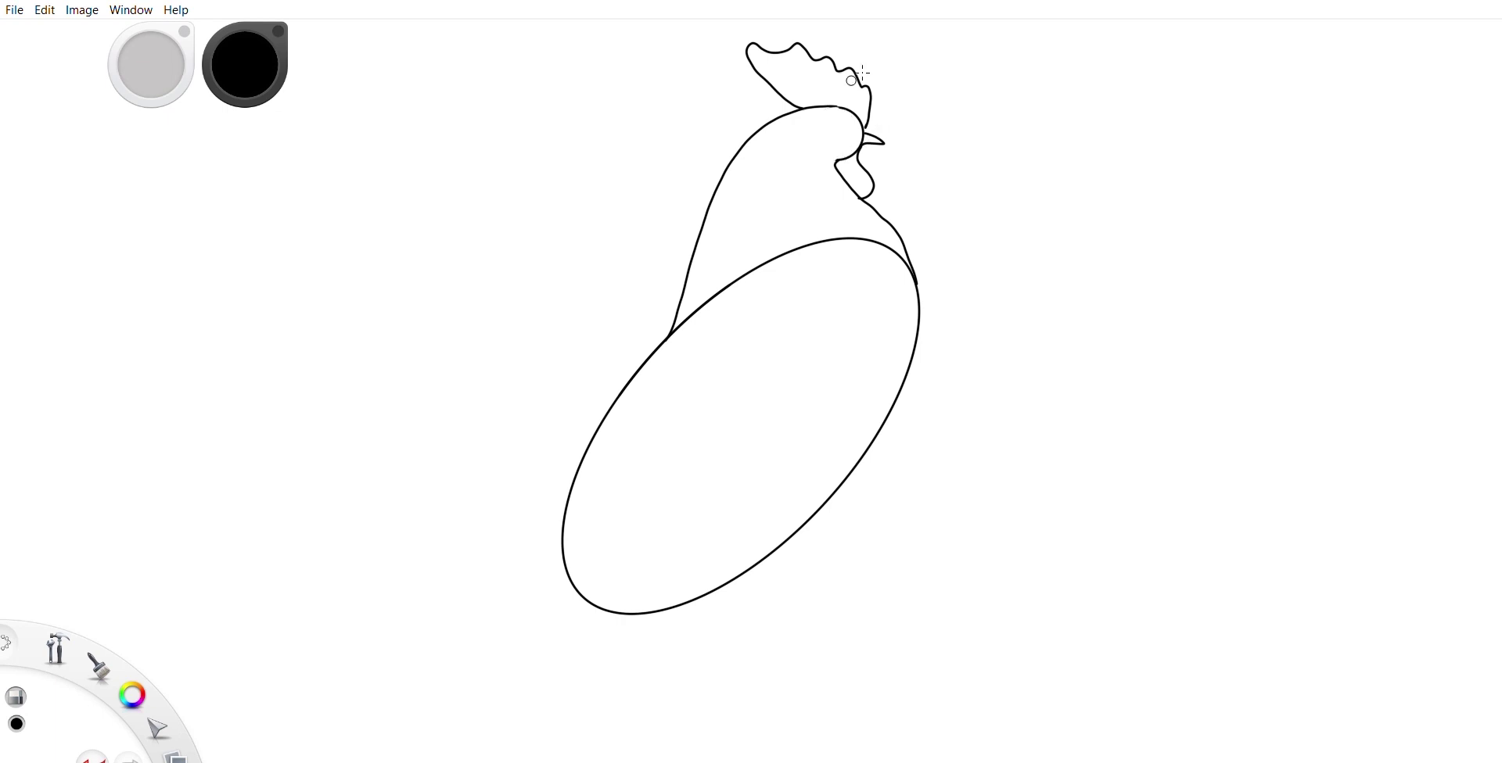
Erase the head circle's line beneath the comb and beak, and draw the curved face patch, round eye and lower beak.
left_click_drag(845, 116, 860, 102)
left_click(22, 351)
mouse_move(831, 107)
left_mouse_down()
mouse_move(809, 129)
mouse_move(835, 154)
left_mouse_up()
mouse_move(850, 123)
left_mouse_down()
mouse_move(832, 133)
mouse_move(849, 126)
left_mouse_up()
left_click_drag(873, 139, 860, 149)
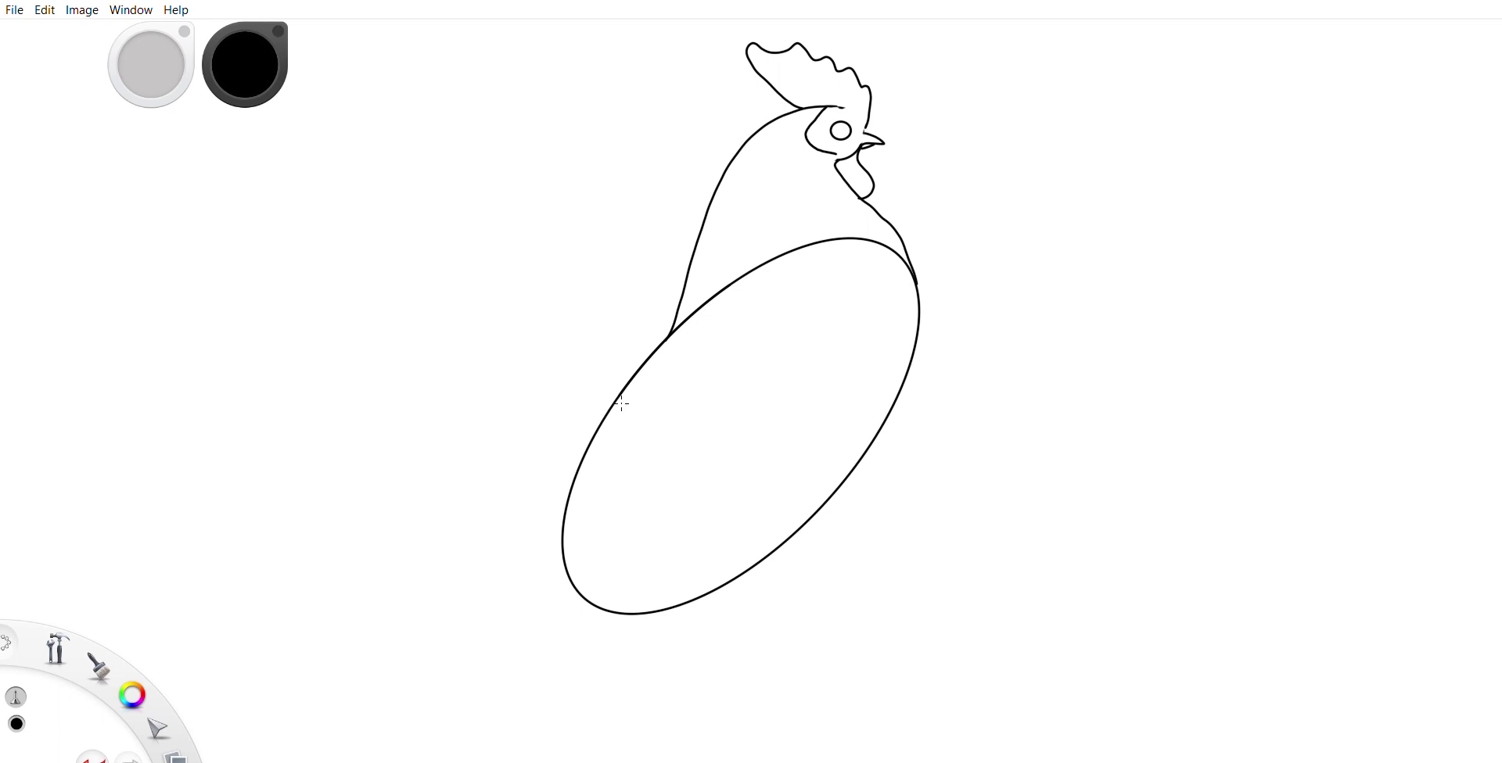
Draw the tail's large arched upper edge from the back of the body and three drooping feathers beside the body.
mouse_move(610, 410)
left_mouse_down()
mouse_move(598, 422)
mouse_move(550, 399)
mouse_move(465, 341)
mouse_move(347, 325)
mouse_move(242, 382)
mouse_move(181, 552)
left_mouse_up()
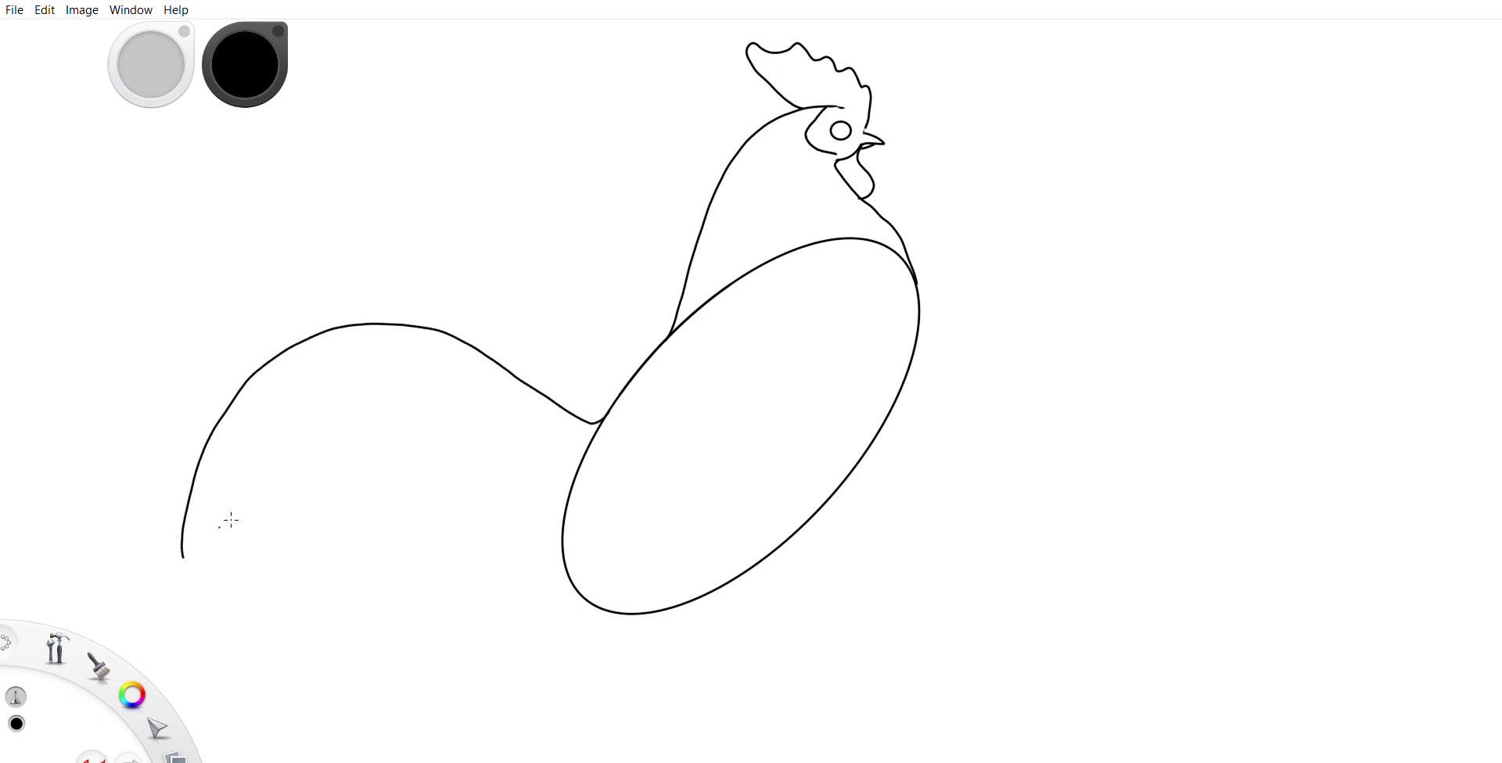
mouse_move(564, 564)
left_mouse_down()
mouse_move(545, 578)
mouse_move(542, 538)
left_mouse_up()
mouse_move(545, 577)
left_mouse_down()
mouse_move(528, 610)
mouse_move(521, 600)
mouse_move(519, 532)
left_mouse_up()
key("ctrl+z")
mouse_move(519, 576)
left_mouse_down()
mouse_move(491, 609)
mouse_move(511, 508)
mouse_move(531, 468)
left_mouse_up()
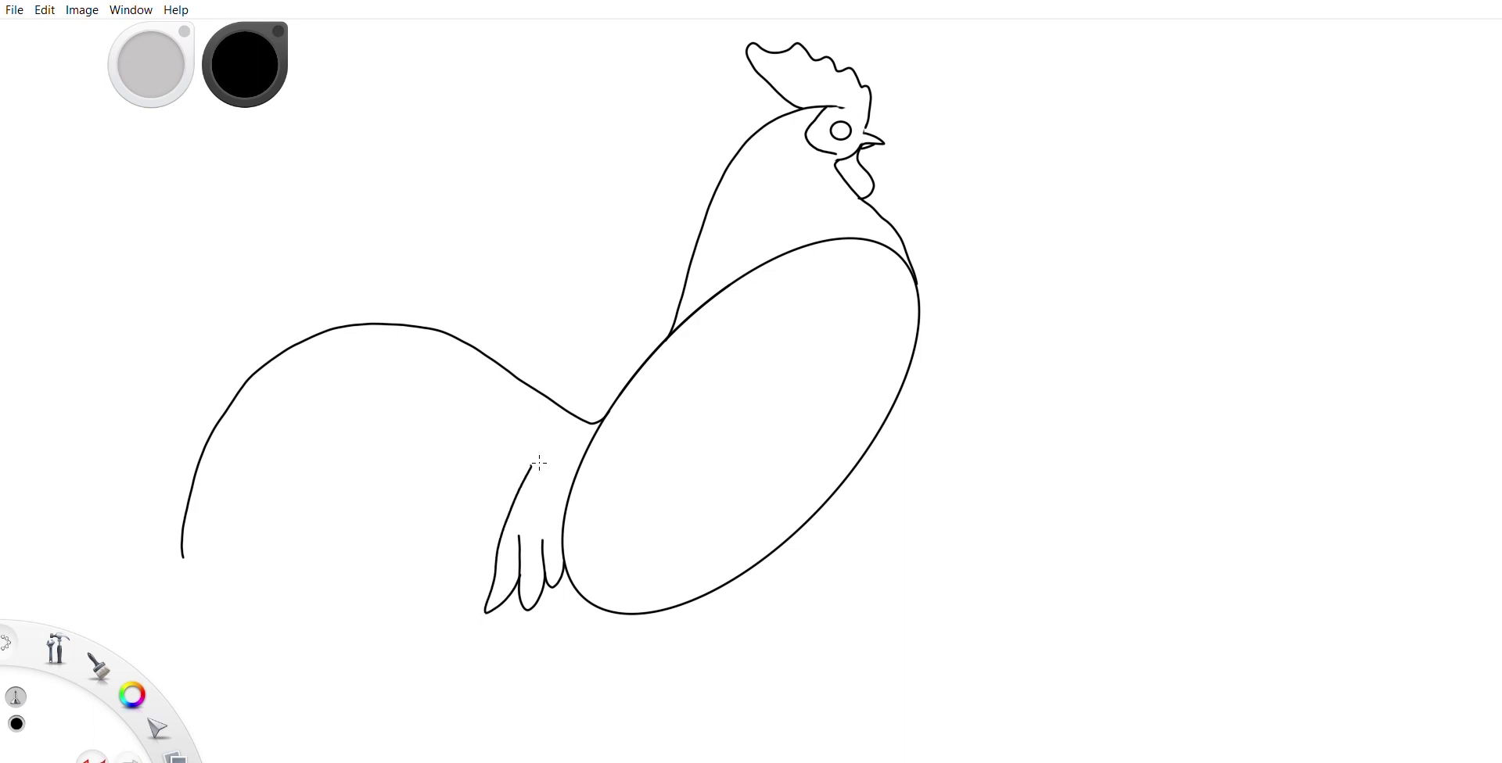
Draw a row of long rounded feather tips along the tail's lower edge, from its outer end to the feathers beside the body.
mouse_move(182, 555)
left_mouse_down()
mouse_move(202, 576)
mouse_move(208, 504)
mouse_move(246, 421)
left_mouse_up()
mouse_move(202, 543)
left_mouse_down()
mouse_move(225, 591)
mouse_move(250, 463)
left_mouse_up()
mouse_move(226, 545)
left_mouse_down()
mouse_move(262, 478)
mouse_move(250, 538)
mouse_move(275, 586)
mouse_move(277, 512)
mouse_move(300, 455)
left_mouse_up()
mouse_move(280, 553)
left_mouse_down()
mouse_move(312, 481)
mouse_move(302, 575)
mouse_move(345, 470)
left_mouse_up()
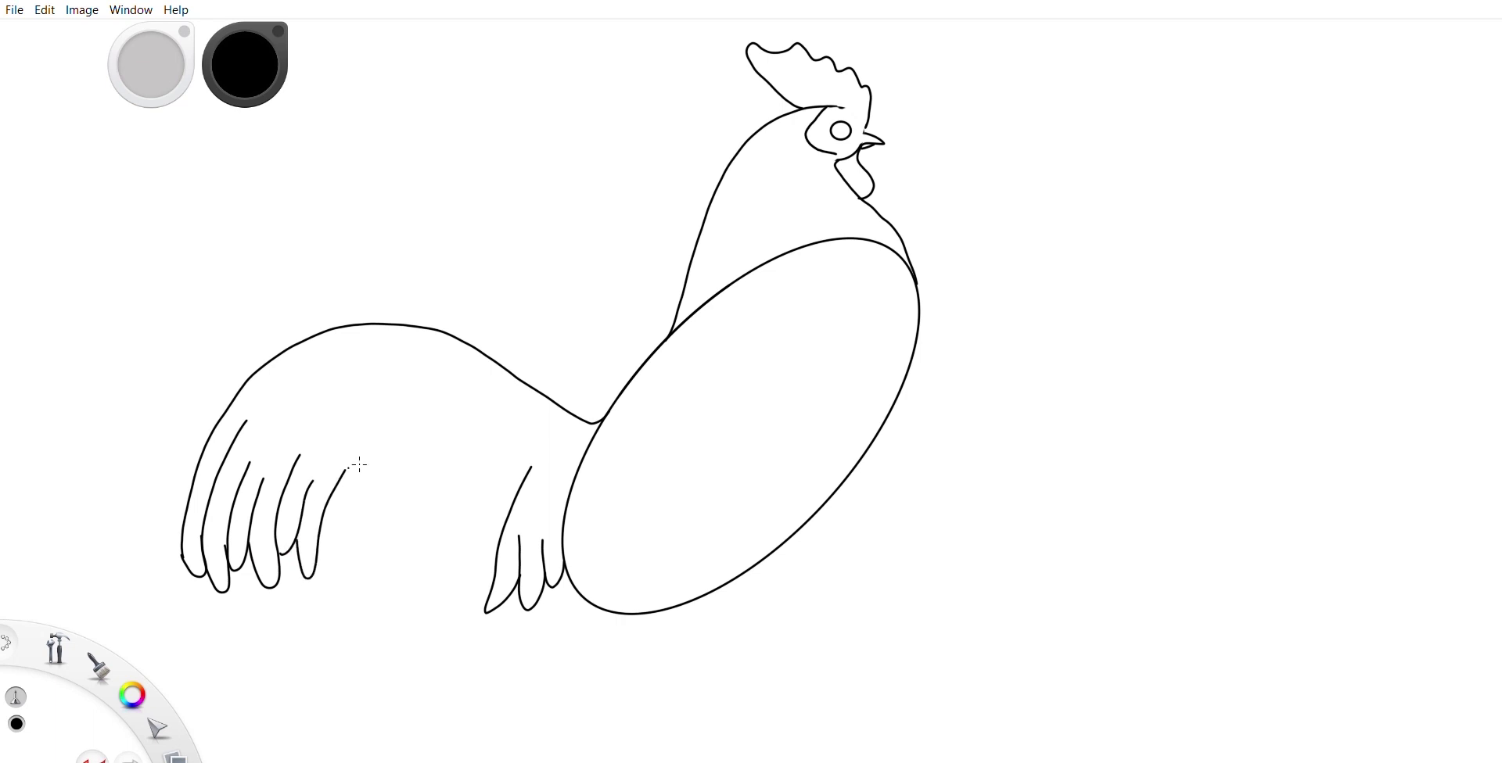
mouse_move(318, 539)
left_mouse_down()
mouse_move(342, 568)
mouse_move(348, 526)
mouse_move(357, 587)
mouse_move(372, 584)
mouse_move(395, 465)
left_mouse_up()
mouse_move(375, 552)
left_mouse_down()
mouse_move(411, 517)
mouse_move(443, 477)
left_mouse_up()
mouse_move(433, 535)
left_mouse_down()
mouse_move(407, 564)
mouse_move(402, 547)
mouse_move(441, 591)
mouse_move(485, 467)
left_mouse_up()
mouse_move(459, 557)
left_mouse_down()
mouse_move(475, 584)
mouse_move(496, 517)
left_mouse_up()
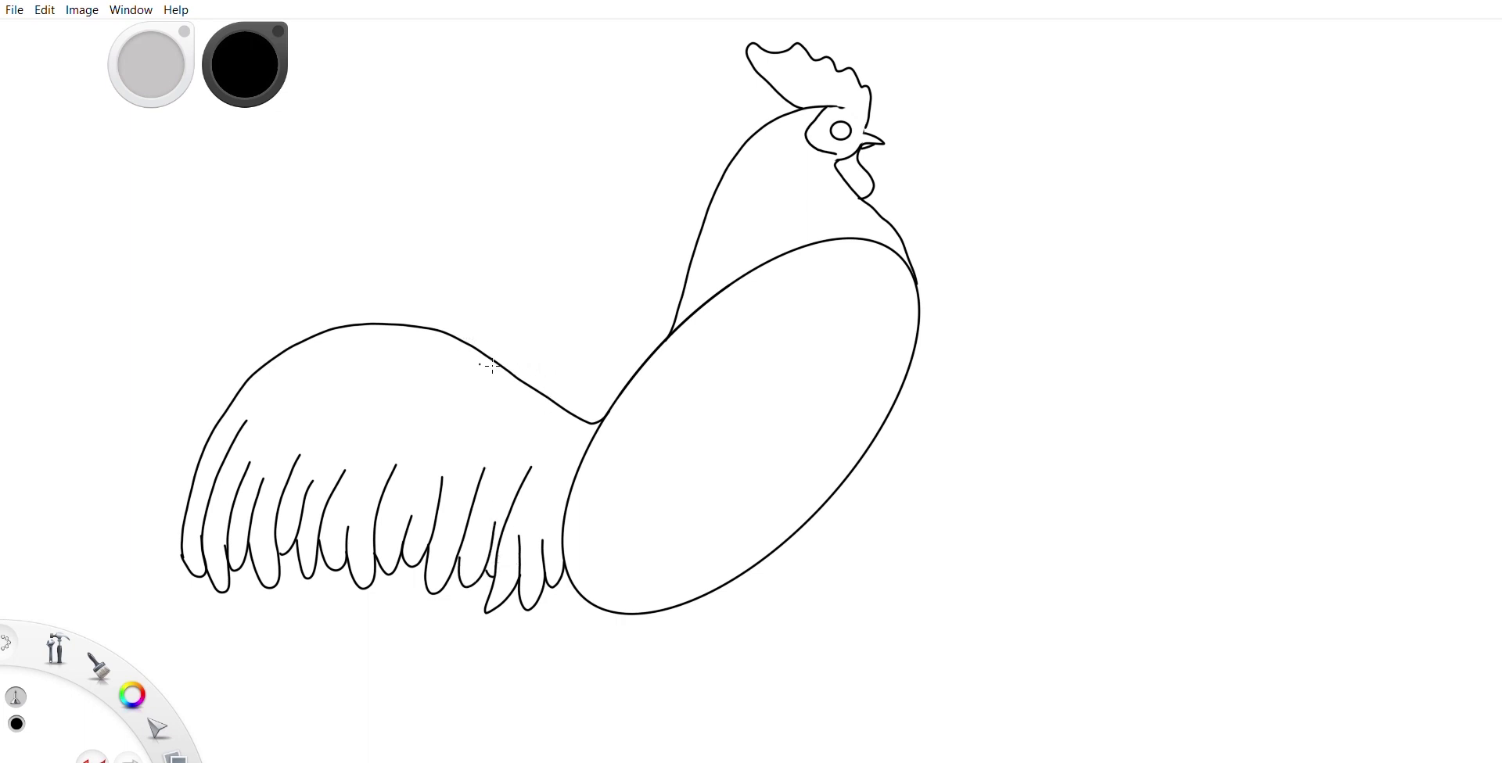
Extend the tail feathers upward with curved inner lines that follow the tail's arch.
mouse_move(463, 381)
left_mouse_down()
mouse_move(382, 394)
mouse_move(298, 459)
left_mouse_up()
mouse_move(377, 375)
left_mouse_down()
mouse_move(310, 406)
mouse_move(264, 474)
mouse_move(316, 384)
mouse_move(268, 428)
left_mouse_up()
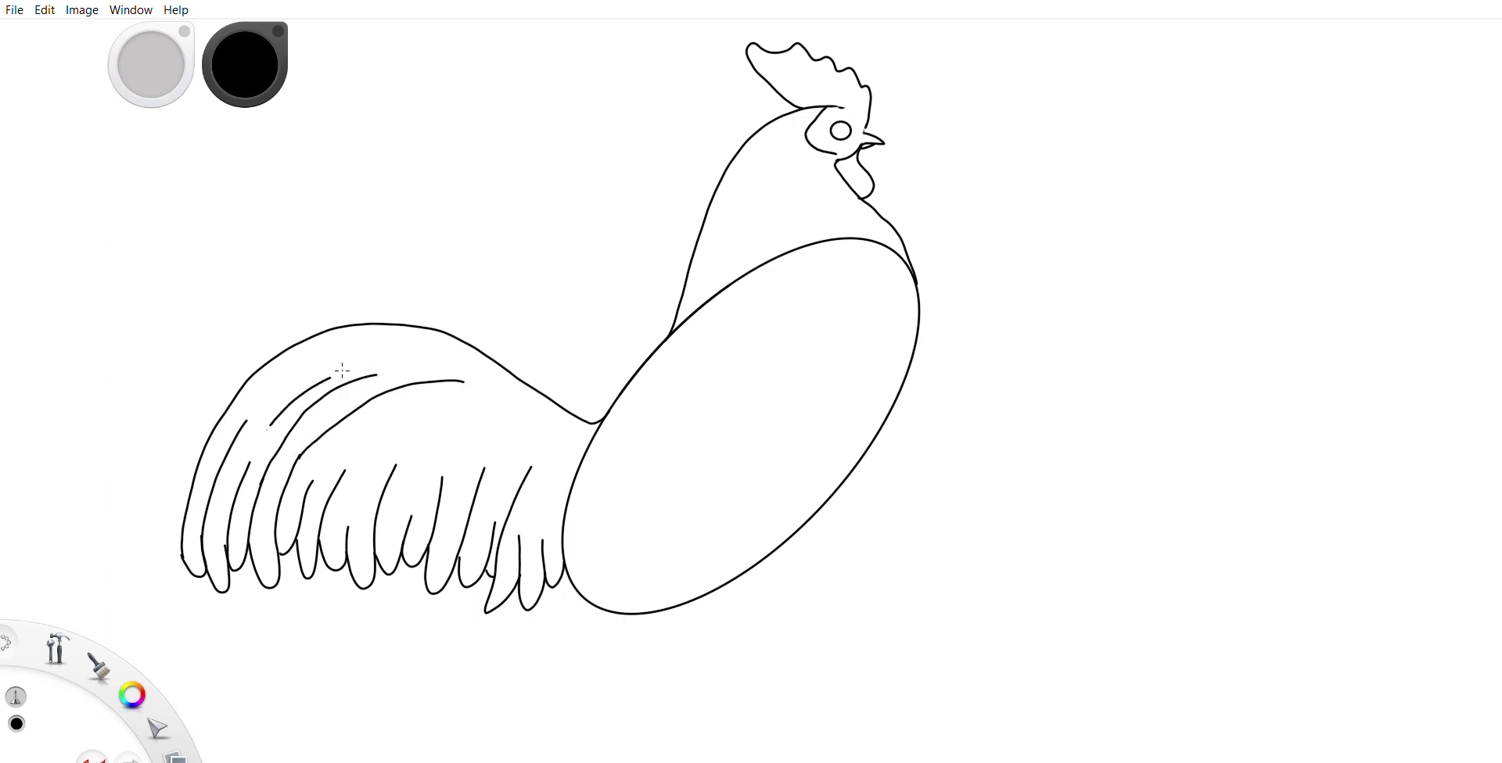
left_click_drag(312, 371, 243, 427)
left_click_drag(372, 426, 312, 481)
left_click_drag(412, 424, 344, 473)
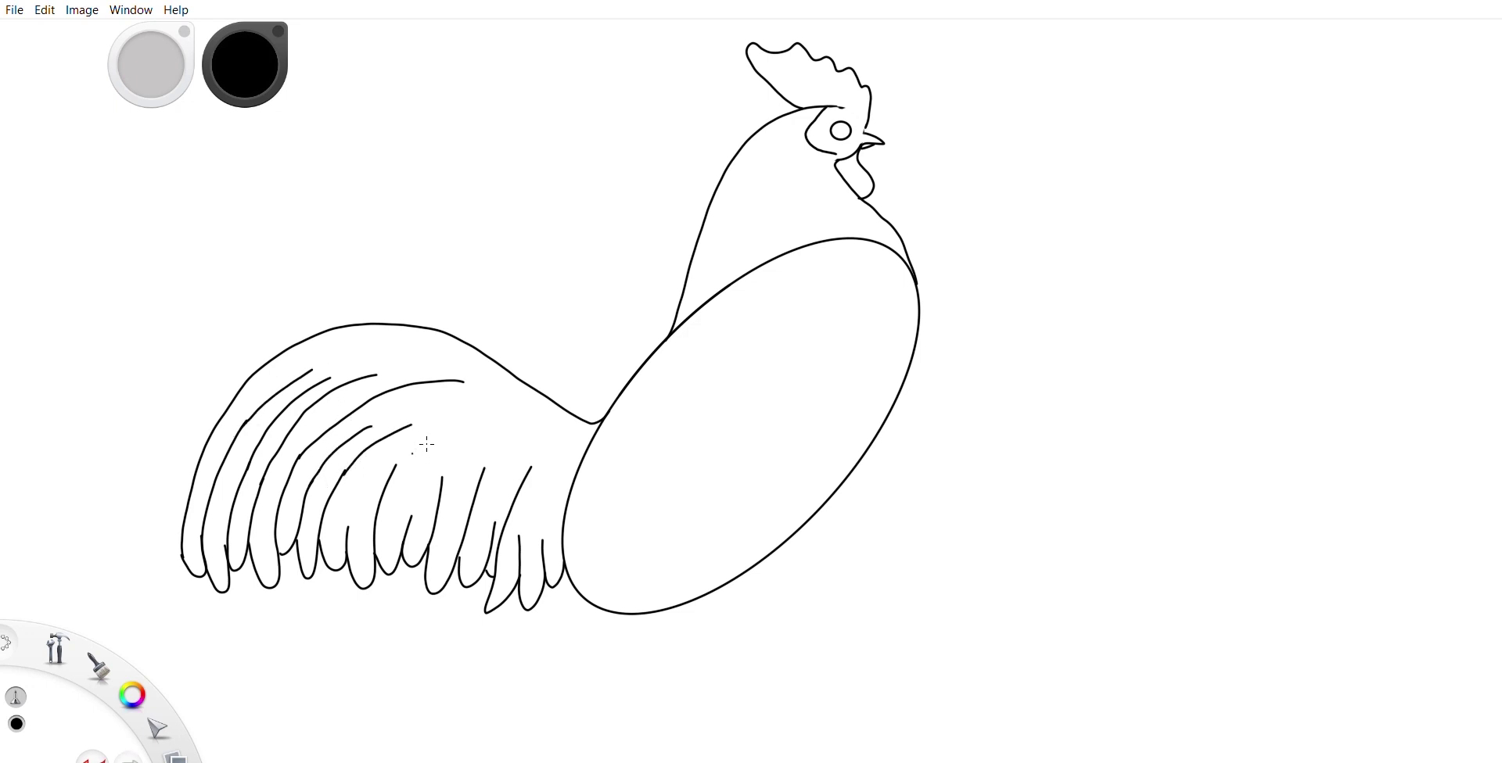
left_click_drag(428, 443, 399, 460)
Draw a stack of curved feather lines across the lower rear of the body oval, with rounded ends past its edge.
left_click_drag(575, 486, 635, 455)
left_click_drag(566, 519, 664, 478)
left_click_drag(562, 553, 671, 504)
mouse_move(569, 582)
left_mouse_down()
mouse_move(688, 522)
mouse_move(603, 605)
mouse_move(575, 610)
mouse_move(573, 591)
left_mouse_up()
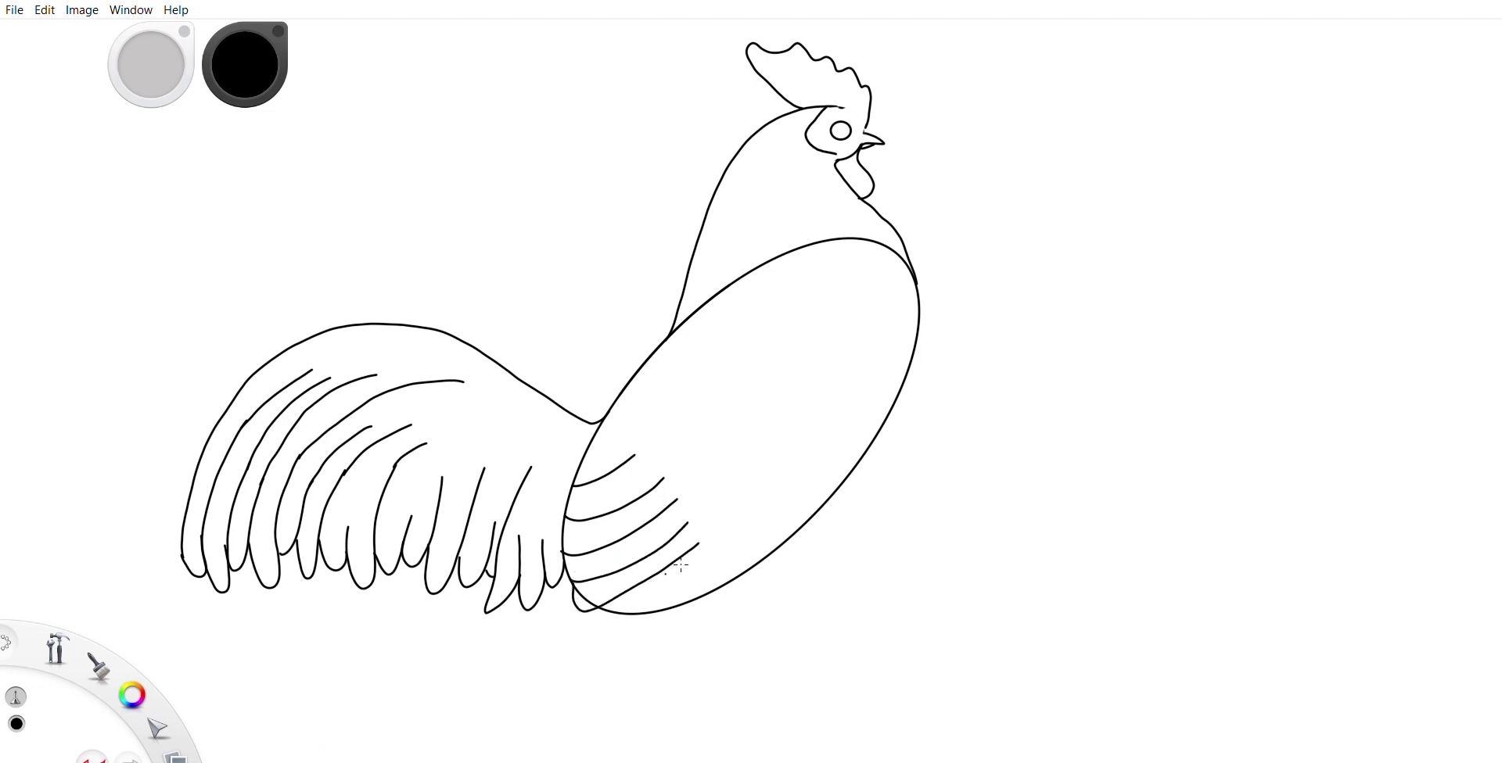
mouse_move(708, 554)
left_mouse_down()
mouse_move(617, 624)
mouse_move(580, 602)
left_mouse_up()
Draw the rear leg with a slanted thigh line, a thin shank and a foot with spread toes.
left_click_drag(739, 530, 664, 615)
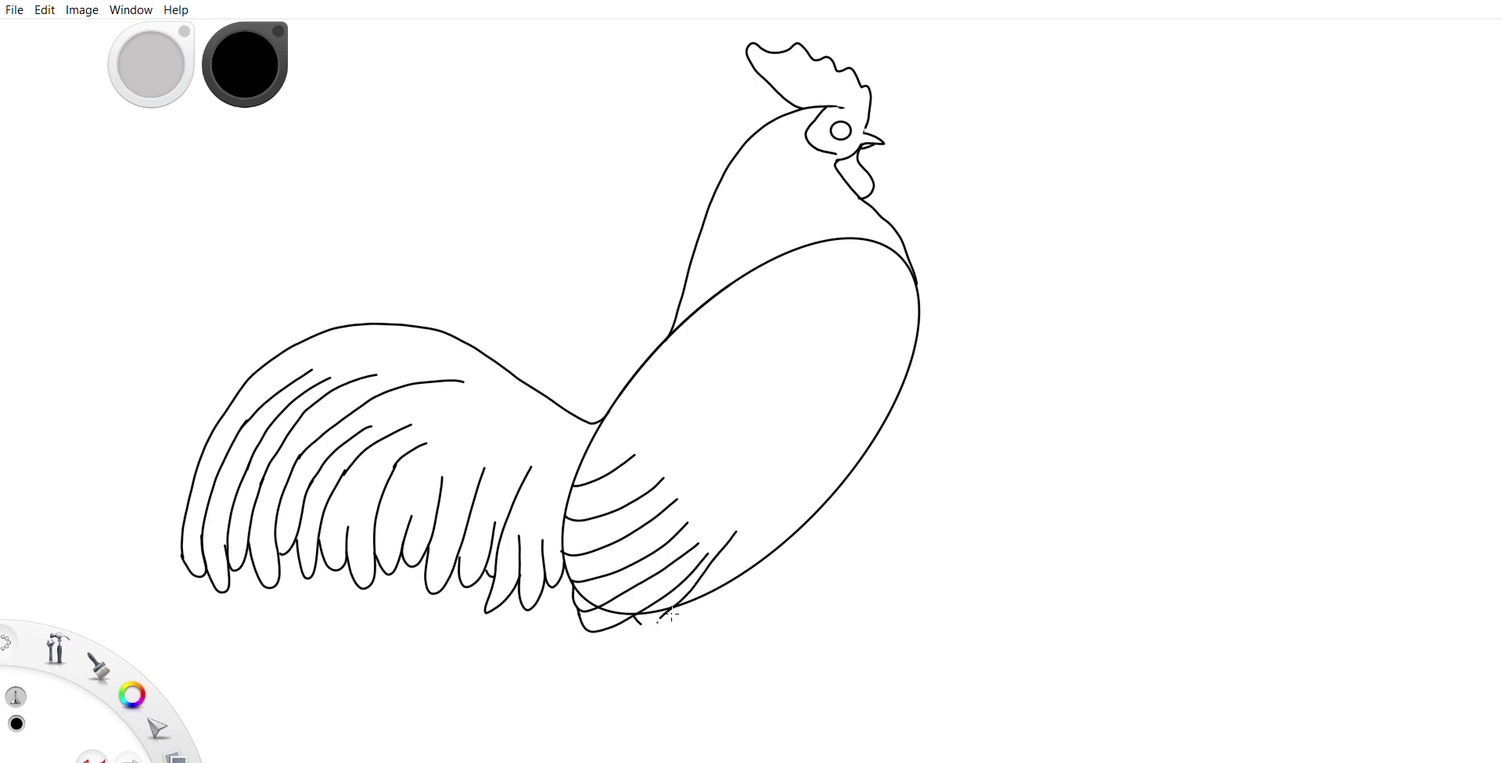
mouse_move(661, 620)
left_mouse_down()
mouse_move(672, 607)
mouse_move(653, 697)
left_mouse_up()
mouse_move(646, 621)
left_mouse_down()
mouse_move(639, 711)
mouse_move(620, 730)
mouse_move(648, 724)
mouse_move(655, 703)
mouse_move(719, 721)
mouse_move(661, 718)
left_mouse_up()
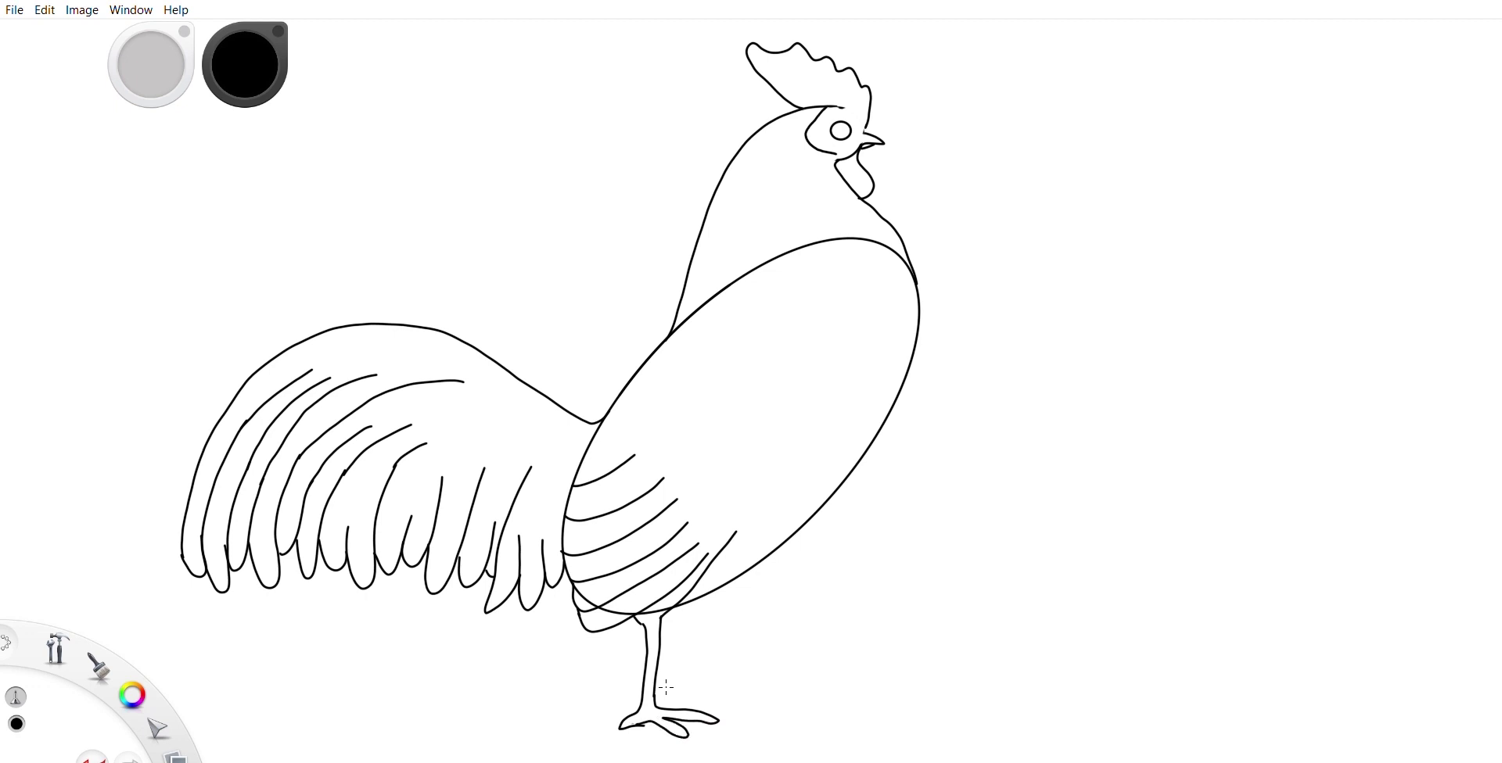
left_click(48, 438)
left_click(14, 349)
Draw the front leg below the belly with a tapering thigh, thin shank and a foot with spread toes.
key("ctrl+z")
left_click_drag(804, 546, 780, 579)
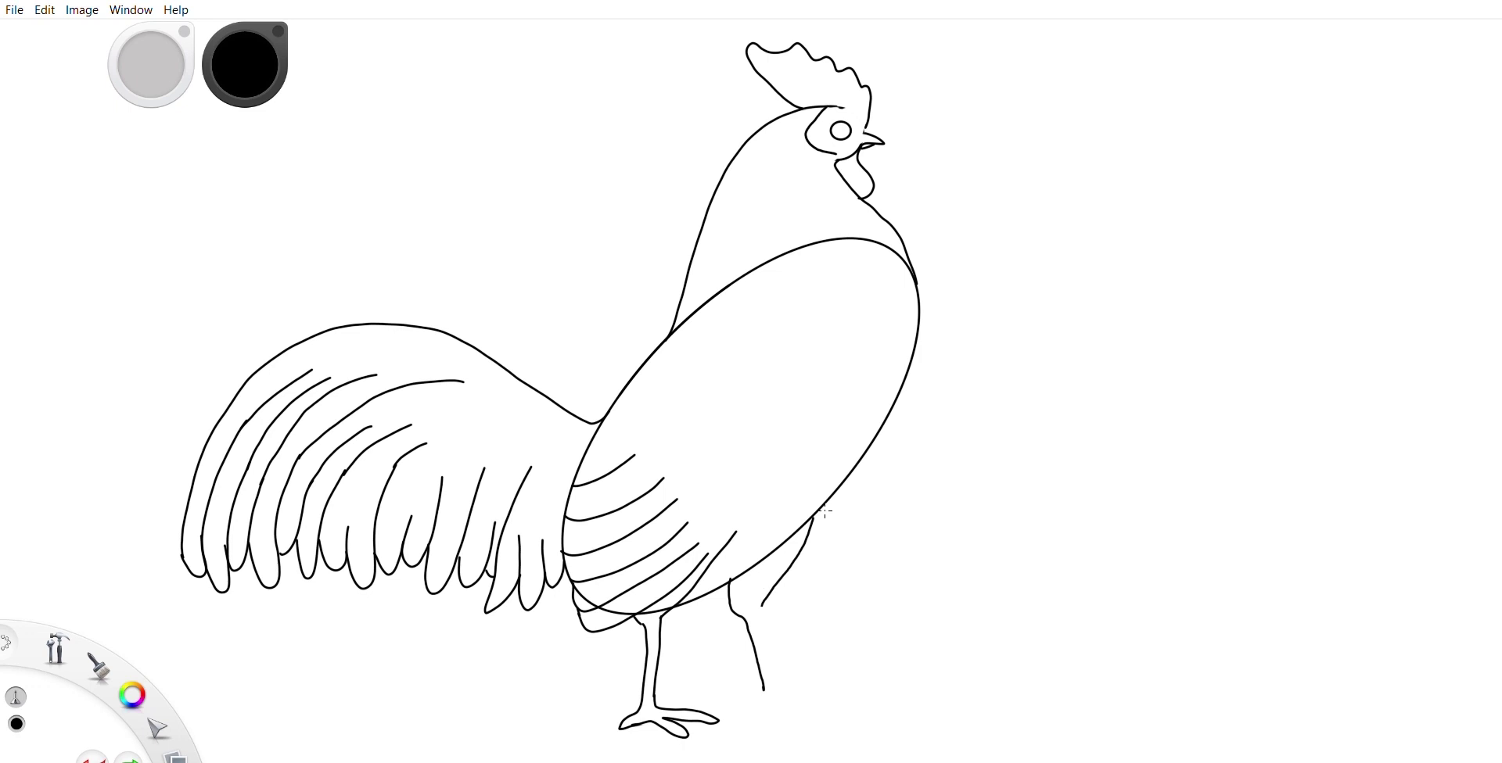
mouse_move(763, 690)
left_mouse_down()
mouse_move(748, 717)
mouse_move(813, 689)
left_mouse_up()
key("ctrl+z")
left_click_drag(785, 687, 777, 695)
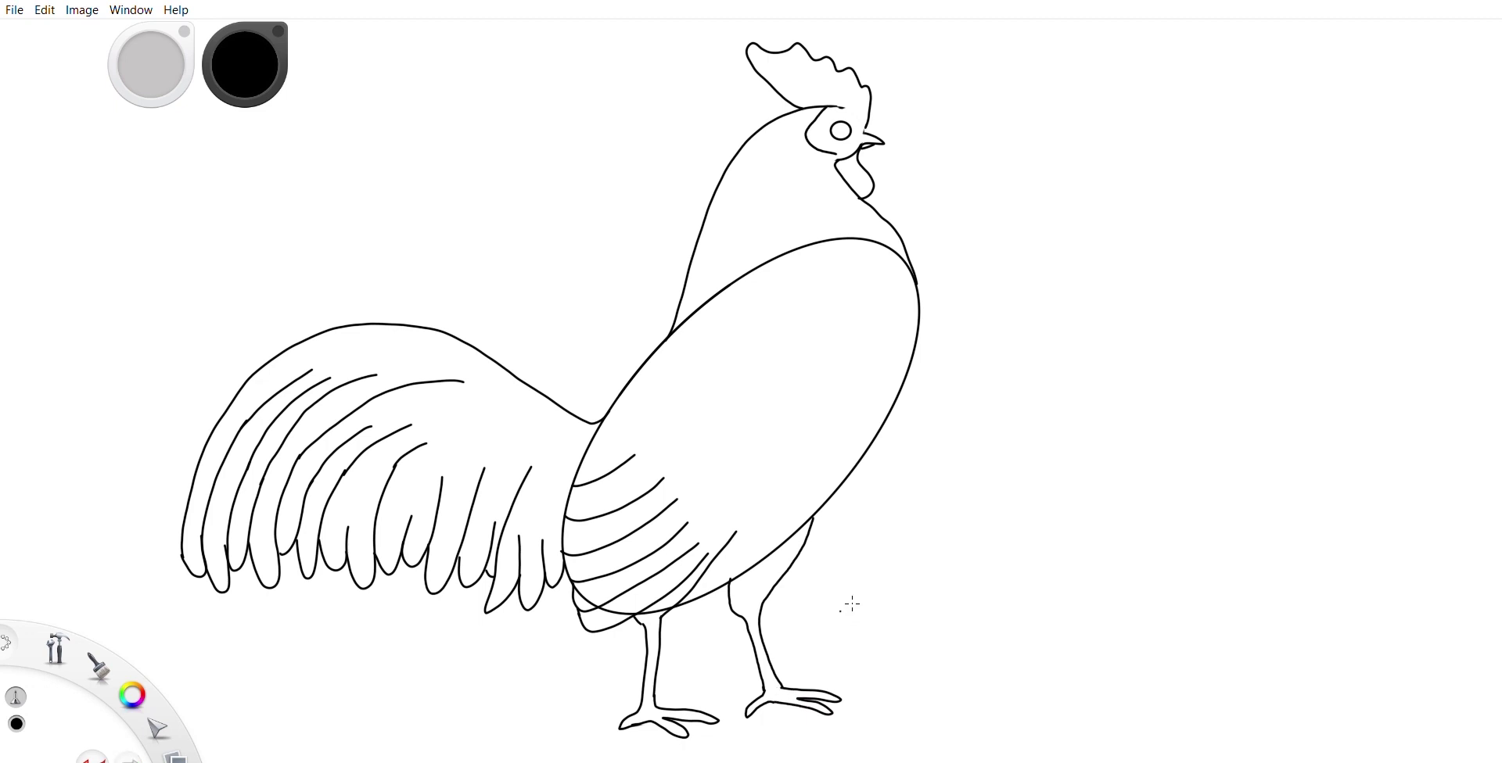
Draw jagged rows of wing feathers diagonally across the body, from a long lower row to shorter upper rows.
mouse_move(834, 370)
left_mouse_down()
mouse_move(820, 404)
mouse_move(725, 475)
mouse_move(570, 500)
left_mouse_up()
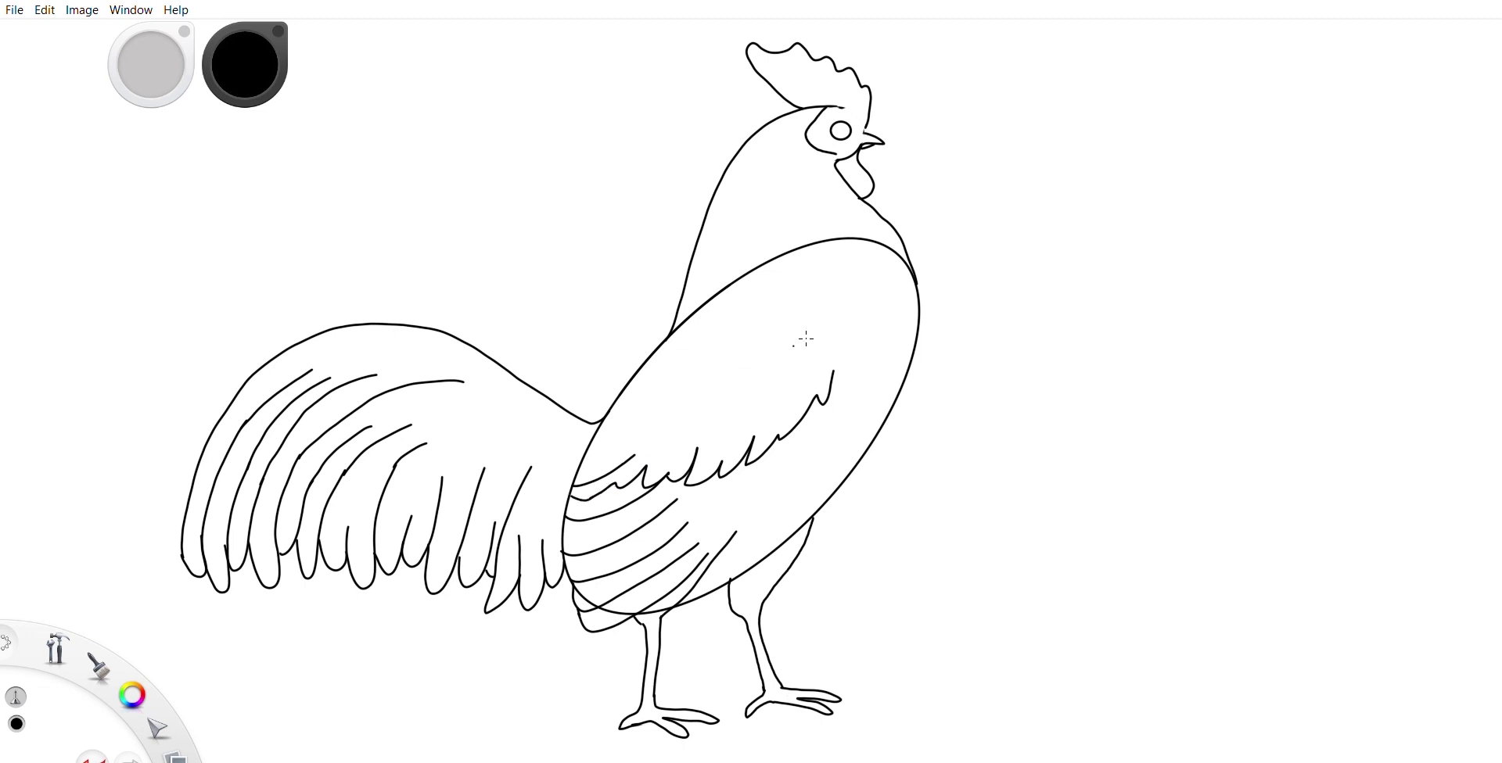
mouse_move(827, 309)
left_mouse_down()
mouse_move(814, 330)
mouse_move(760, 347)
mouse_move(751, 401)
mouse_move(678, 438)
left_mouse_up()
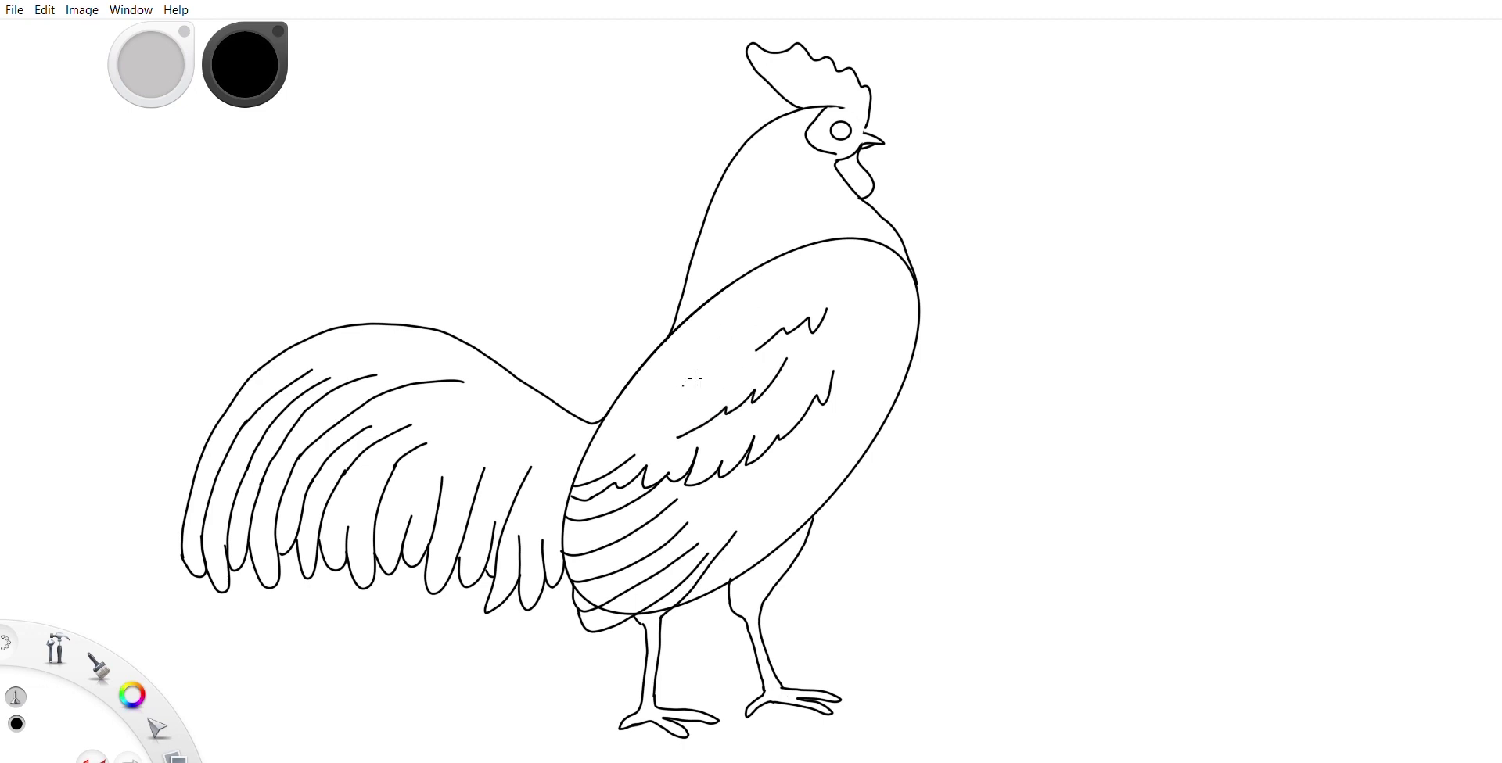
left_click_drag(698, 373, 618, 429)
Erase the oval's line across the neck and along its rear edge, and redraw that edge as rounded feather ends.
left_click(50, 396)
mouse_move(692, 315)
left_mouse_down()
mouse_move(826, 239)
mouse_move(872, 240)
mouse_move(905, 265)
mouse_move(712, 294)
mouse_move(911, 280)
left_mouse_up()
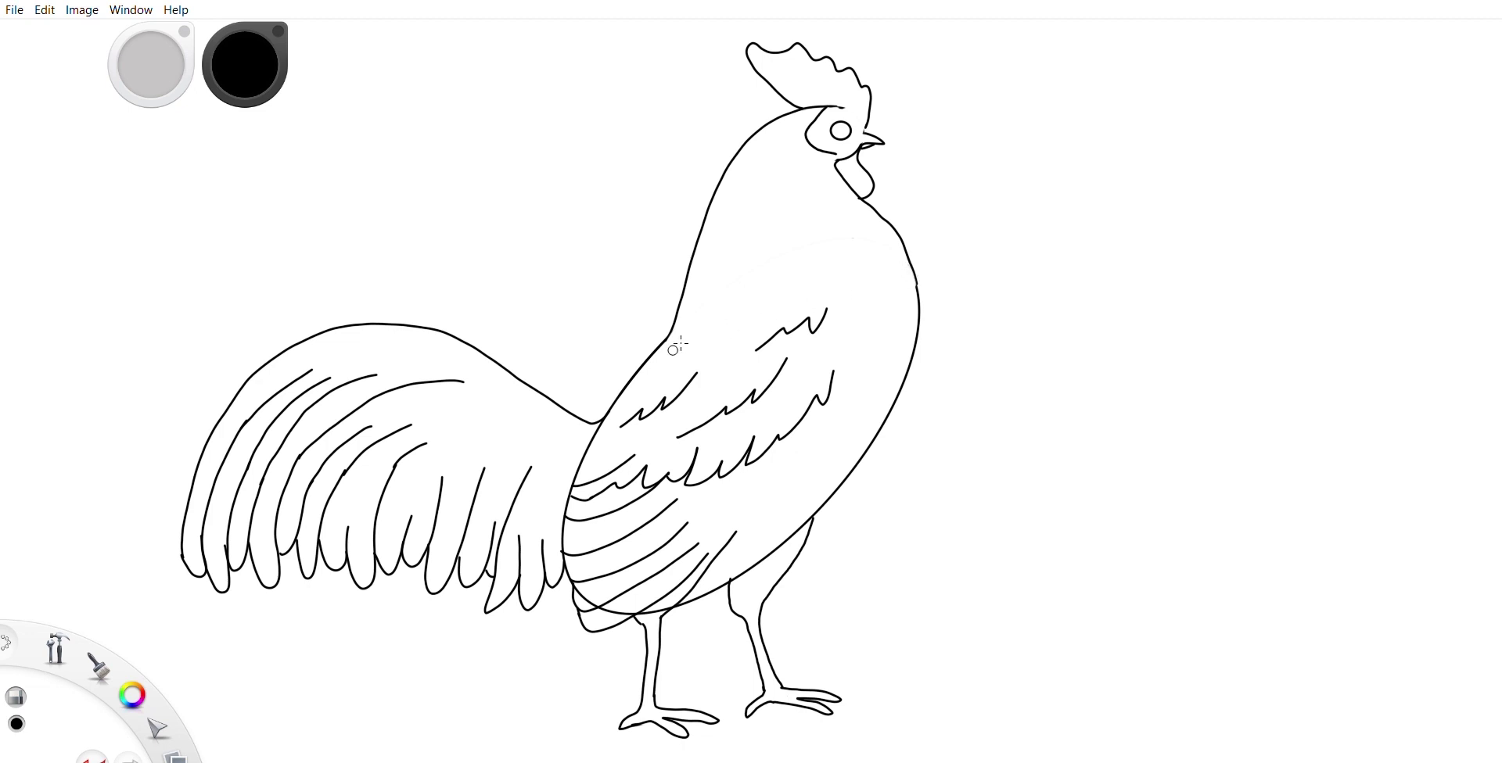
left_click_drag(594, 435, 592, 441)
left_click(29, 355)
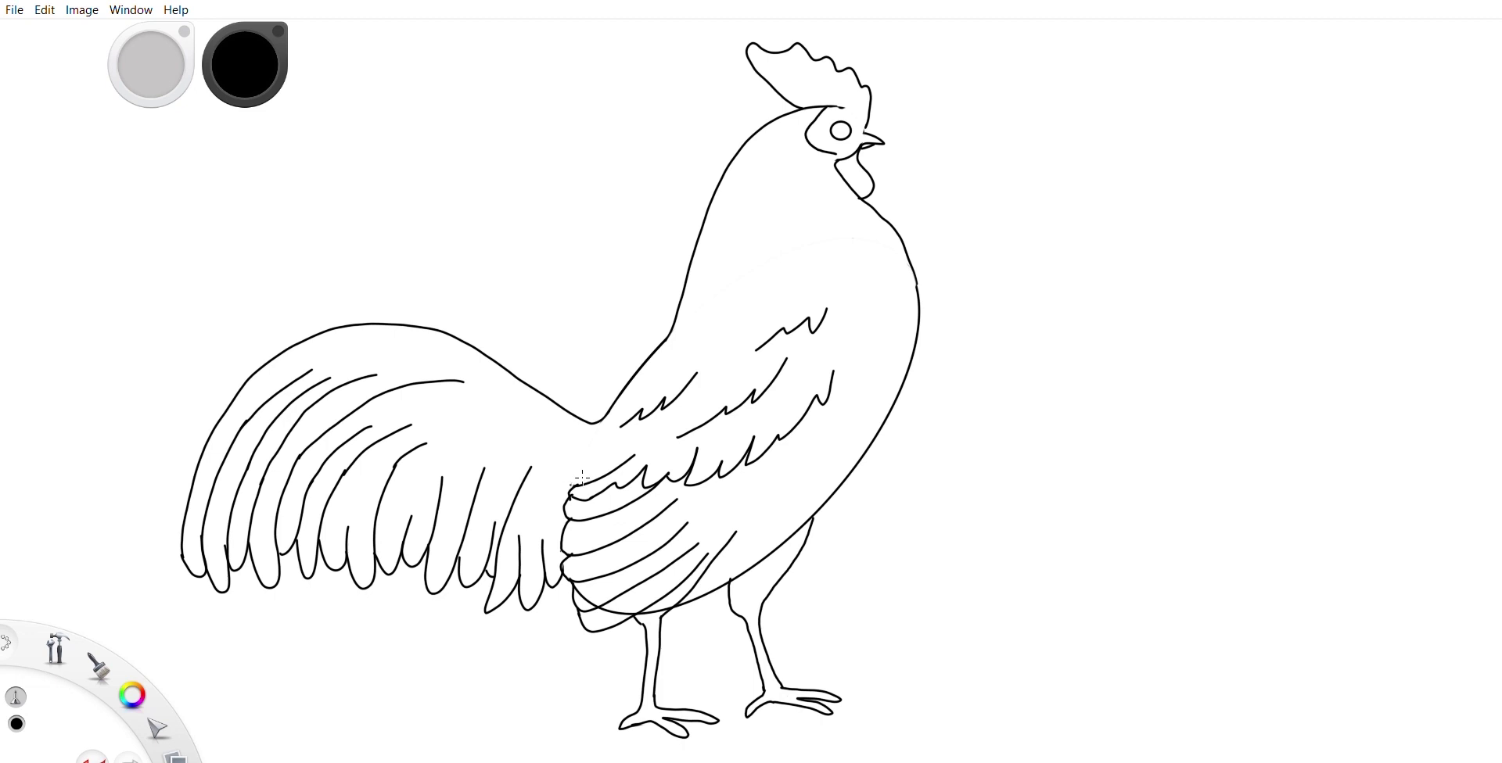
mouse_move(569, 482)
left_mouse_down()
mouse_move(618, 426)
mouse_move(607, 416)
left_mouse_up()
Add short curved feather strokes on the breast and longer thin strokes down the neck.
mouse_move(902, 319)
left_mouse_down()
mouse_move(910, 259)
mouse_move(896, 296)
mouse_move(895, 262)
mouse_move(886, 327)
left_mouse_up()
mouse_move(876, 273)
left_mouse_down()
mouse_move(867, 329)
mouse_move(849, 322)
left_mouse_up()
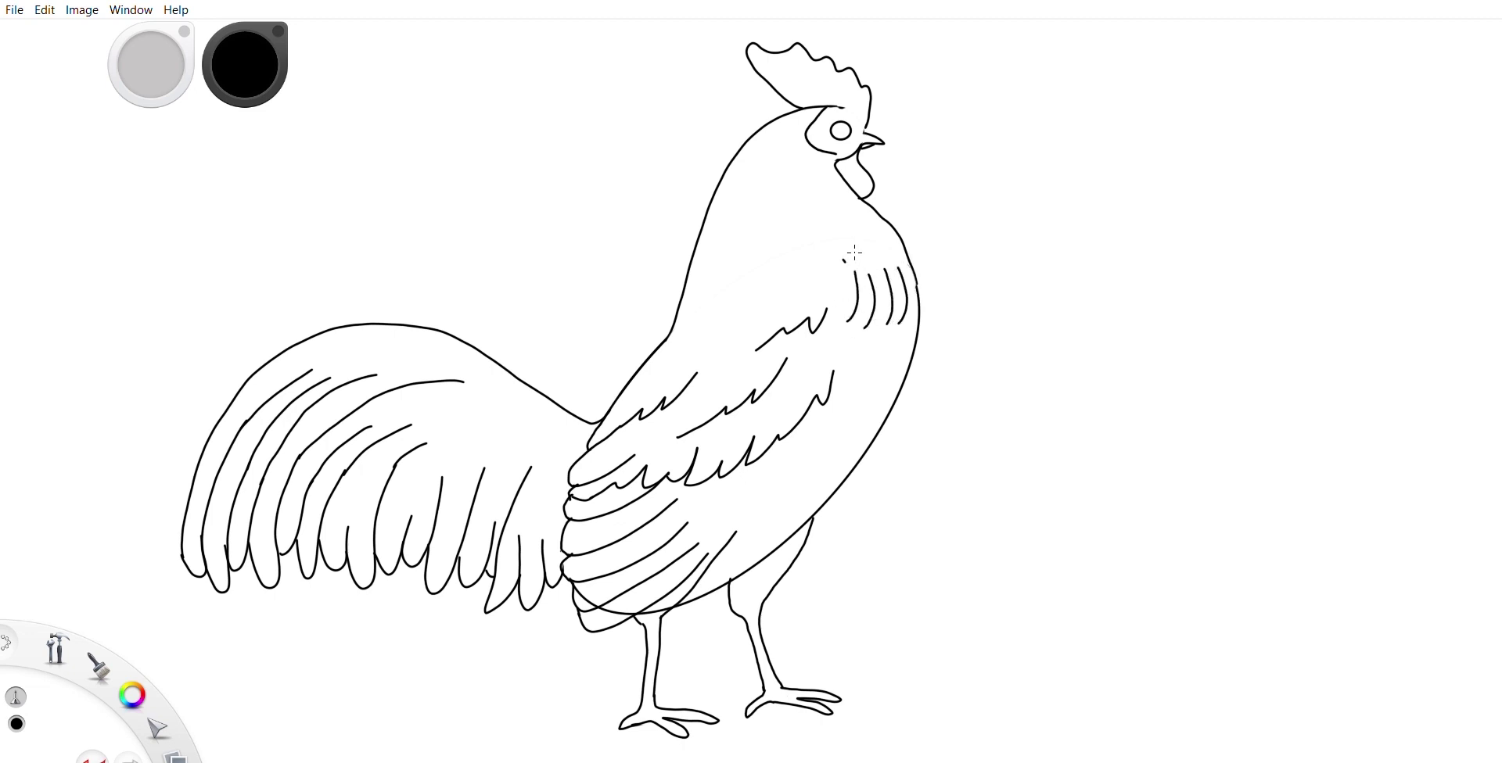
mouse_move(848, 262)
left_mouse_down()
mouse_move(839, 308)
mouse_move(872, 304)
left_mouse_up()
left_click_drag(897, 257, 886, 302)
left_click_drag(843, 258, 834, 305)
mouse_move(744, 188)
left_mouse_down()
mouse_move(749, 259)
mouse_move(719, 303)
mouse_move(728, 323)
left_mouse_up()
left_click_drag(750, 273, 755, 306)
left_click_drag(766, 210, 783, 279)
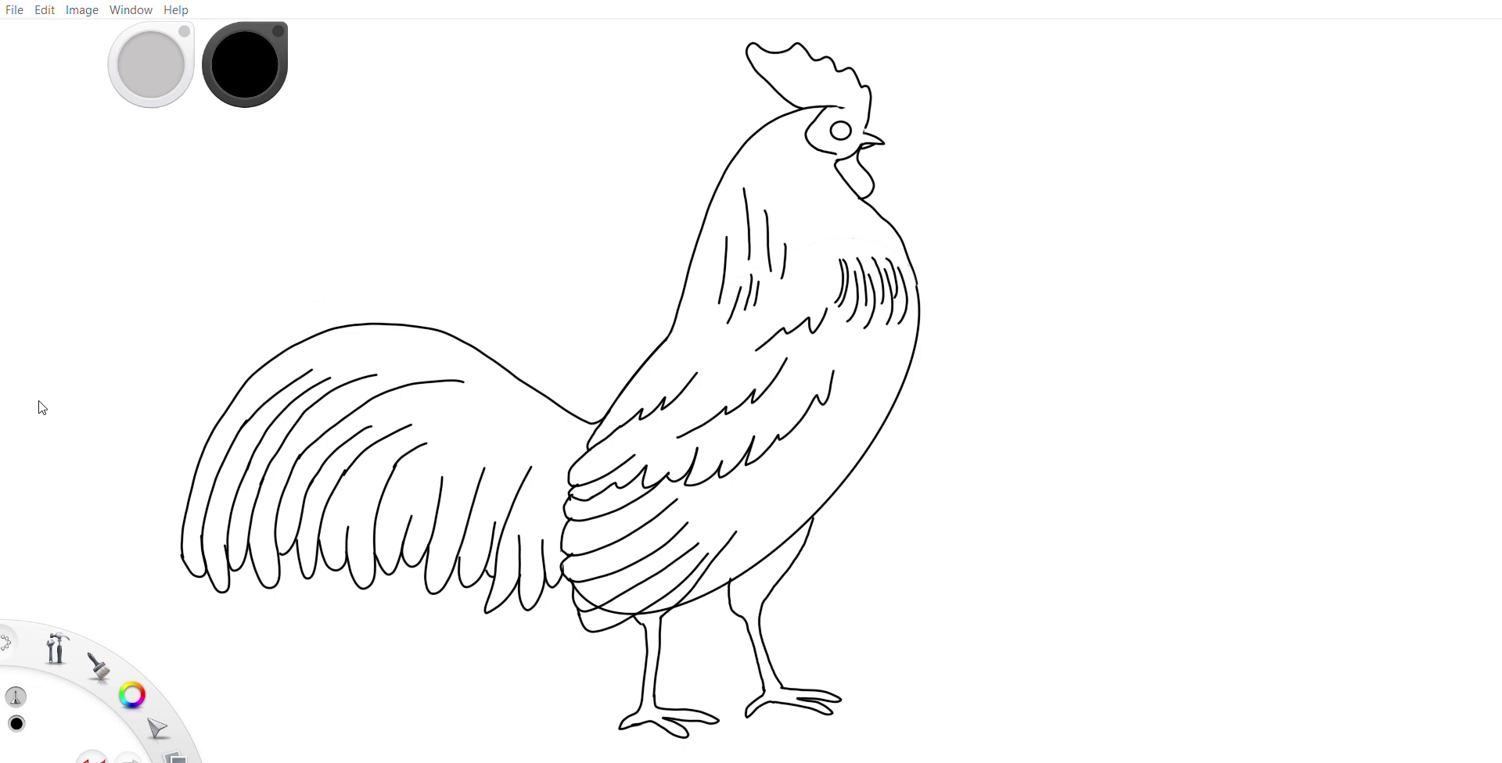
Erase the body oval's line where it crosses the lower rear feathers above the rear leg.
key("e")
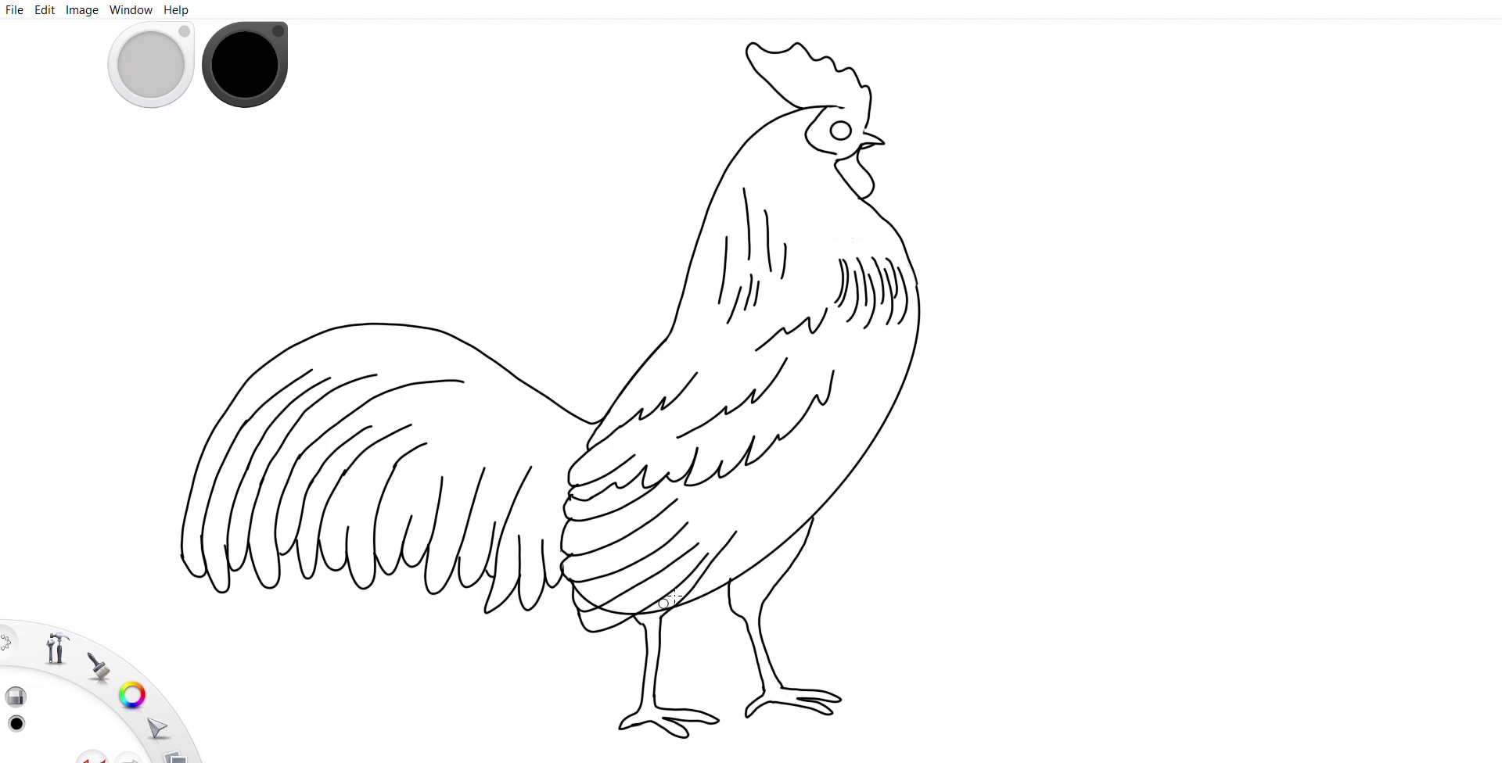
left_click_drag(667, 609, 674, 596)
left_click_drag(638, 605, 640, 597)
Fill the eye with black and add a small white highlight inside it.
left_click(840, 131)
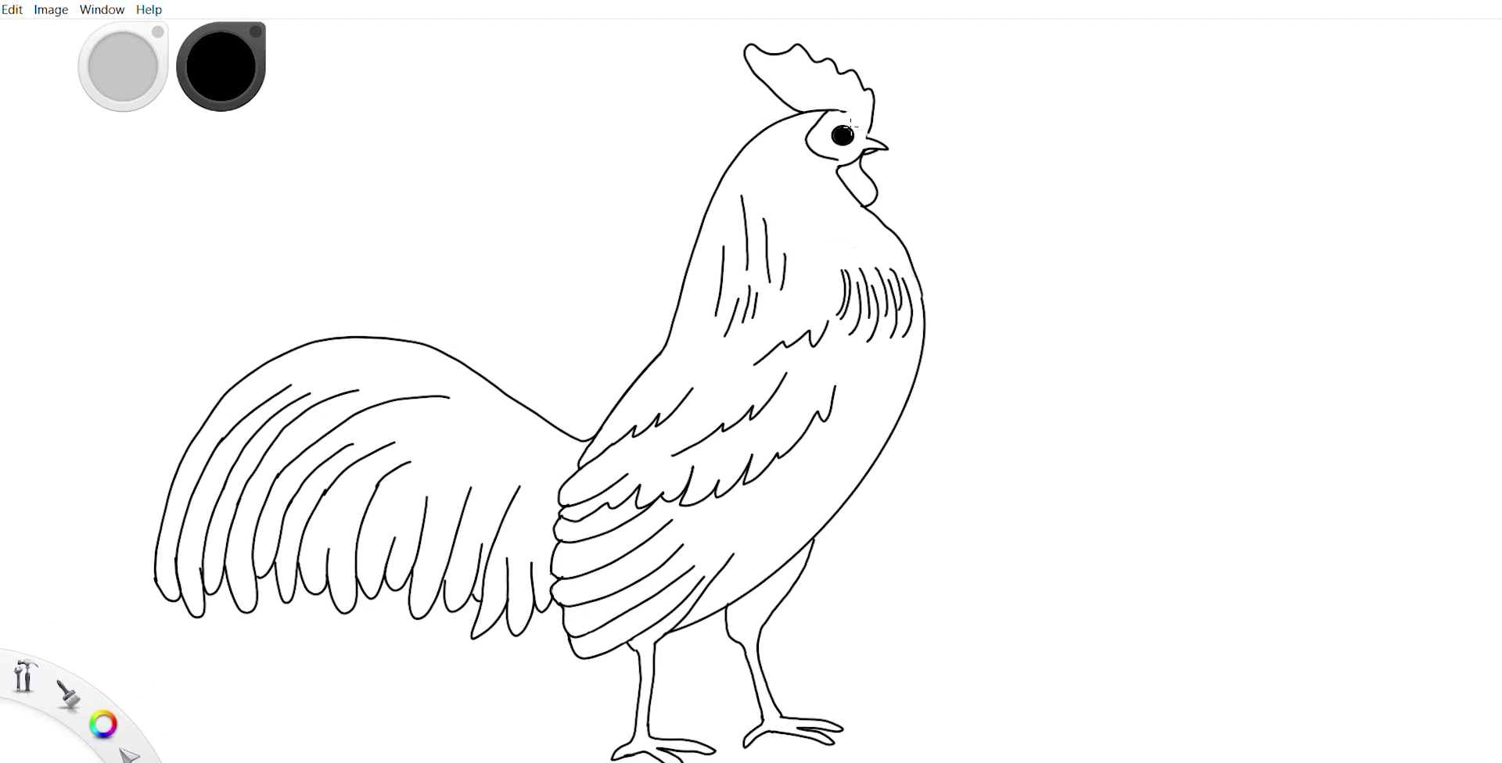
left_click_drag(220, 67, 220, 23)
left_click(846, 134)
left_click(840, 136)
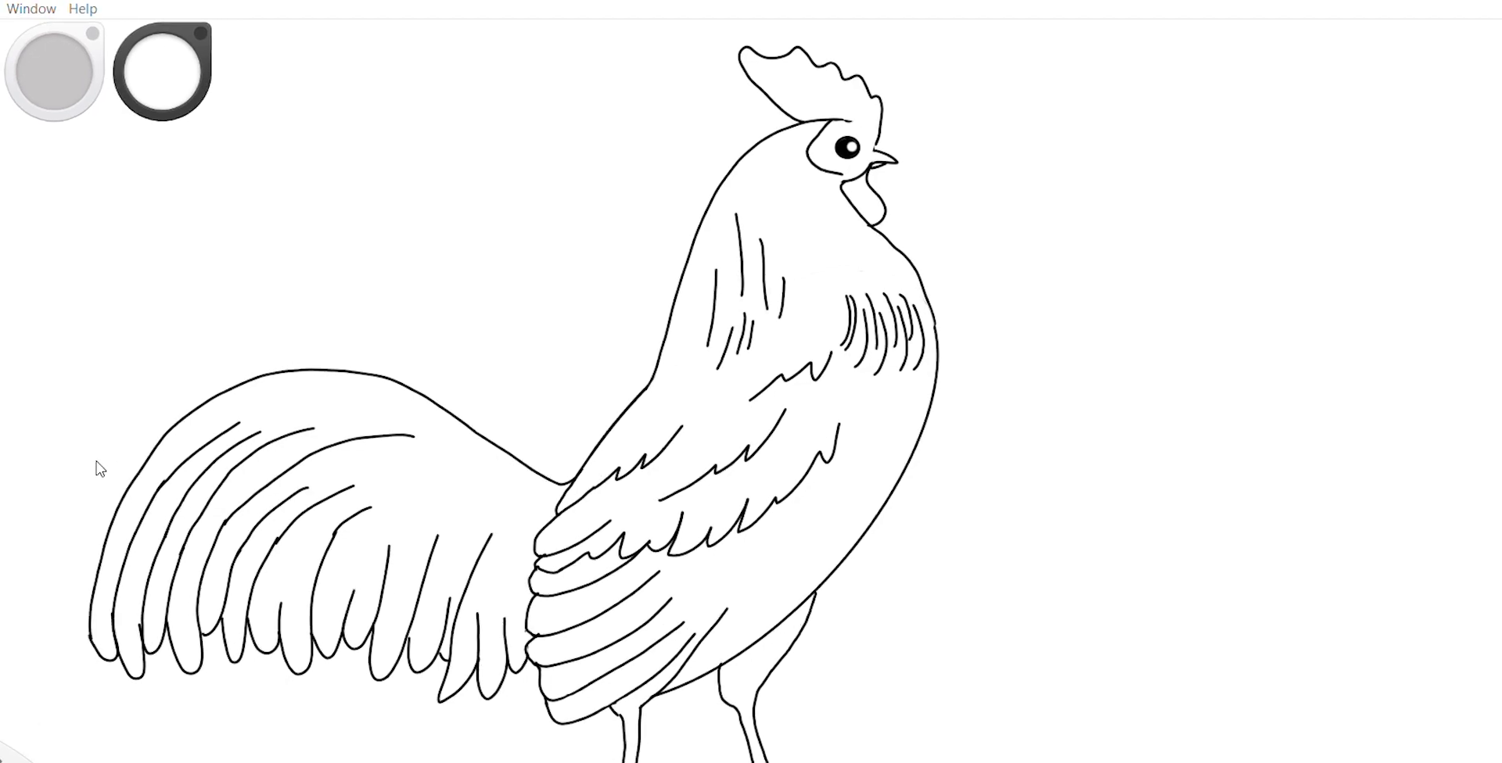
Paint the comb, wattle and the inner part of the lower rear body feathers red.
left_click(143, 72)
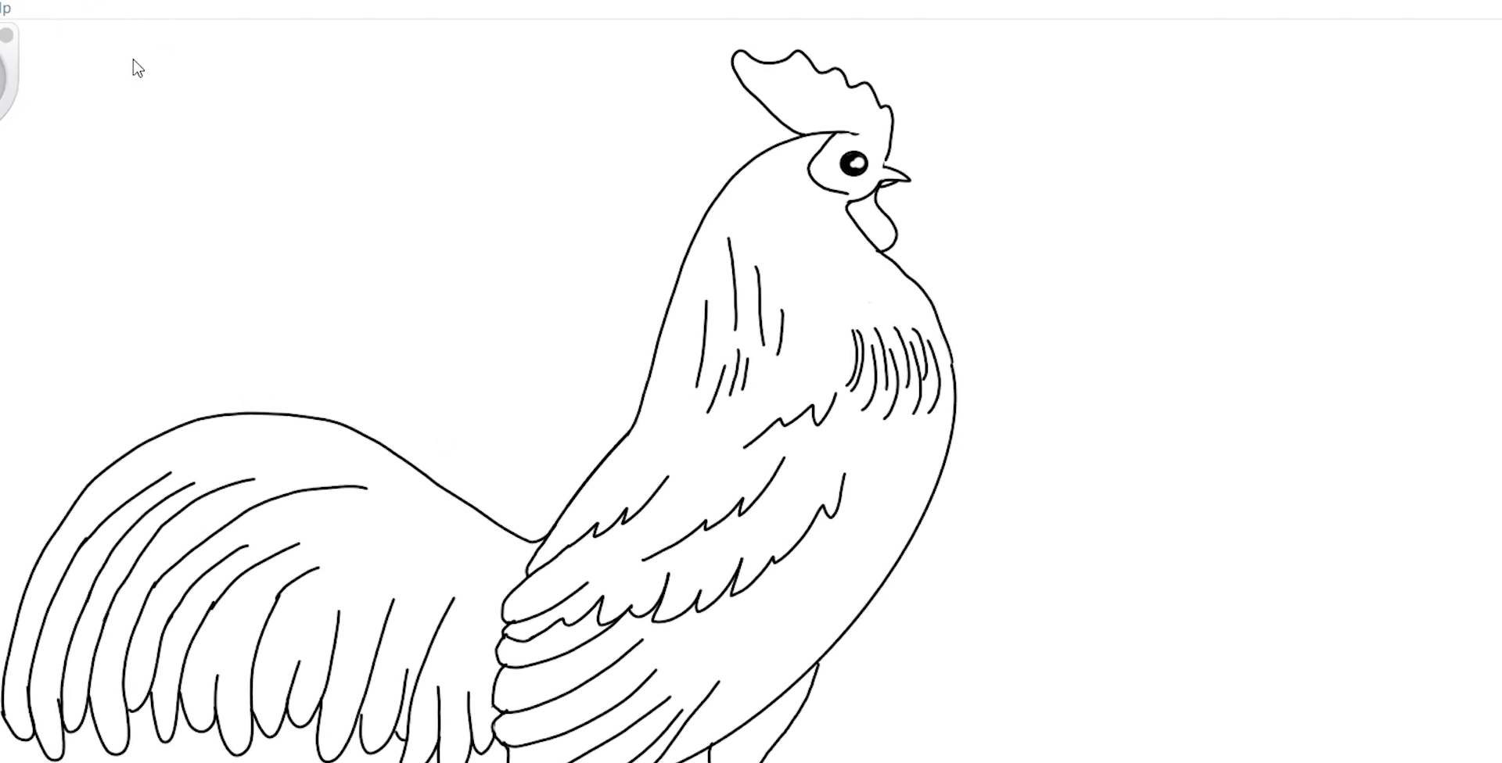
mouse_move(740, 62)
left_mouse_down()
mouse_move(789, 104)
mouse_move(772, 63)
mouse_move(858, 74)
mouse_move(786, 106)
mouse_move(828, 136)
mouse_move(906, 121)
mouse_move(846, 133)
mouse_move(903, 99)
mouse_move(902, 162)
left_mouse_up()
mouse_move(870, 238)
left_mouse_down()
mouse_move(880, 248)
mouse_move(881, 232)
left_mouse_up()
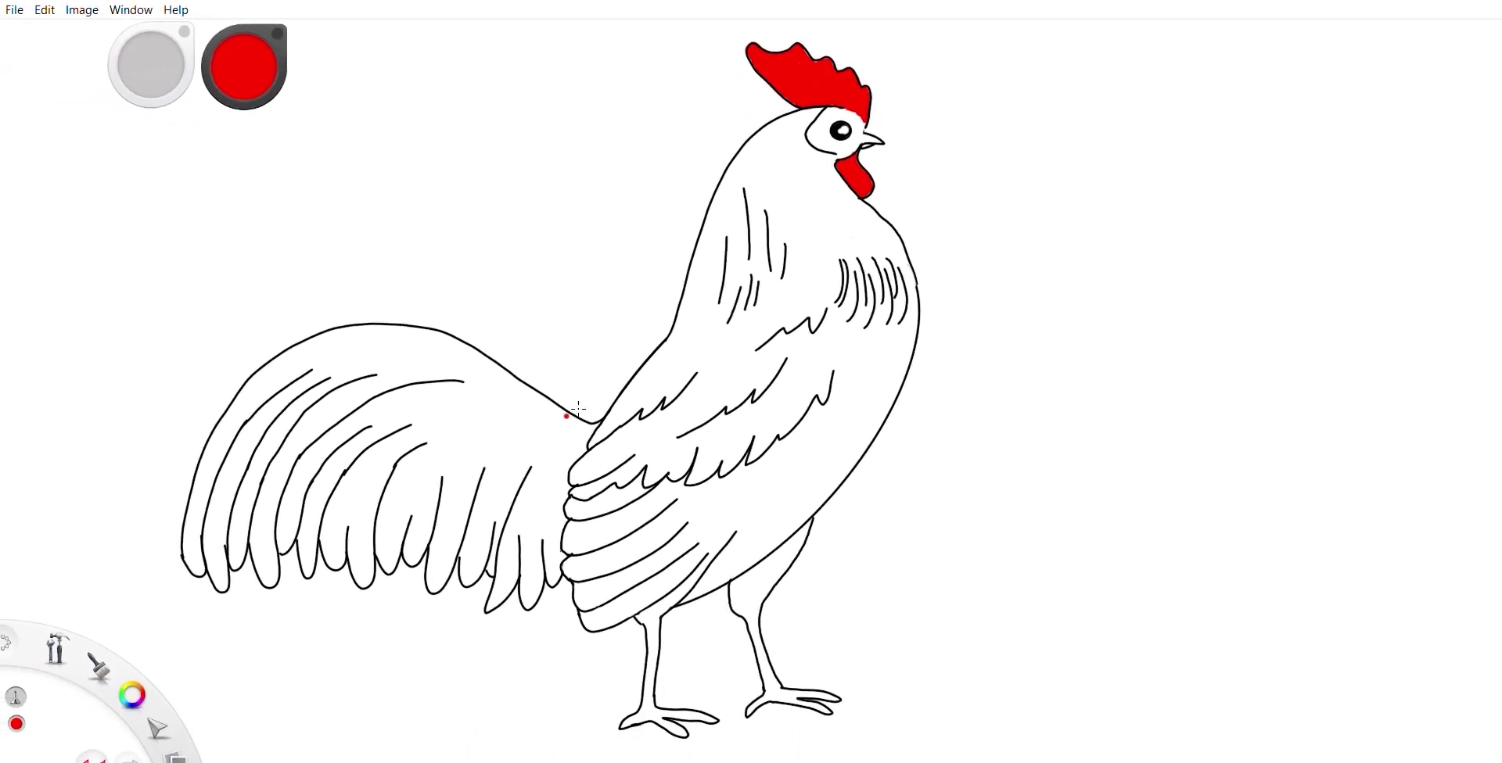
mouse_move(667, 495)
left_mouse_down()
mouse_move(630, 491)
mouse_move(637, 601)
mouse_move(698, 561)
mouse_move(656, 548)
mouse_move(663, 512)
mouse_move(685, 543)
left_mouse_up()
mouse_move(757, 457)
left_mouse_down()
mouse_move(749, 499)
mouse_move(715, 508)
mouse_move(704, 475)
mouse_move(670, 464)
mouse_move(575, 480)
mouse_move(578, 567)
mouse_move(651, 610)
mouse_move(598, 614)
mouse_move(640, 574)
mouse_move(634, 543)
mouse_move(583, 516)
mouse_move(617, 494)
left_mouse_up()
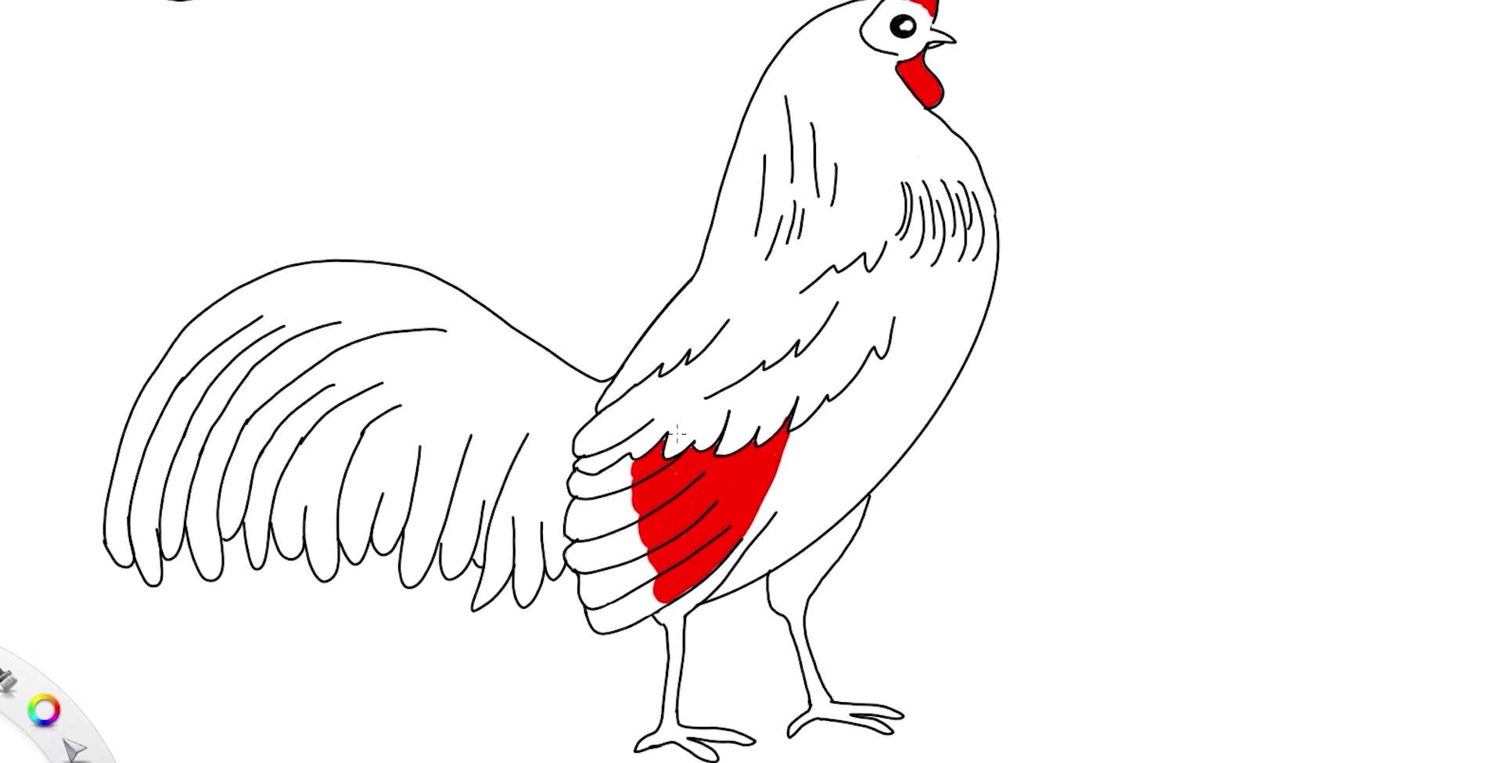
Paint the outer ends of the rear body feathers, both shanks and both feet orange, undoing the stray mark on the thigh.
left_click(1497, 520)
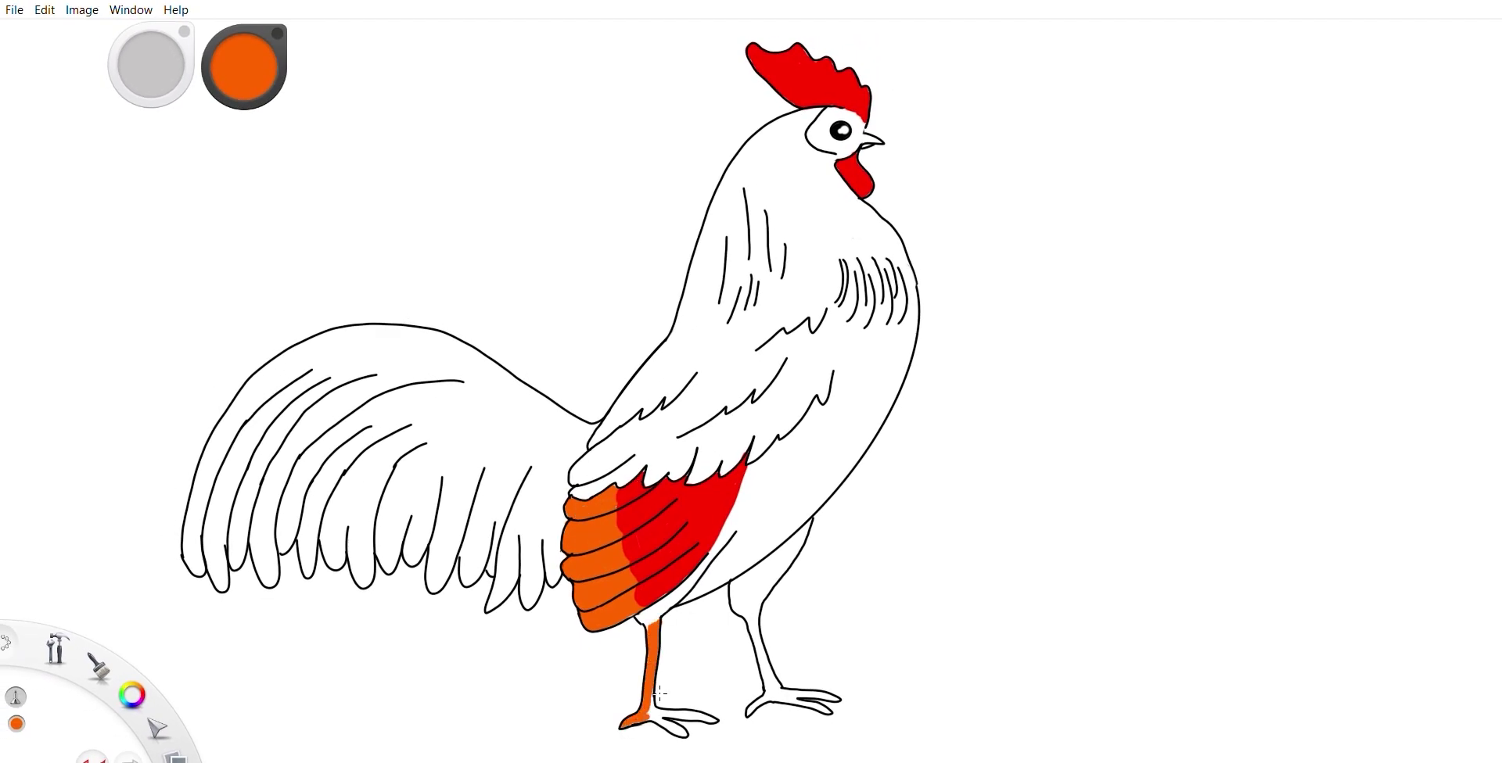
left_click_drag(774, 692, 783, 695)
left_click_drag(807, 693, 832, 685)
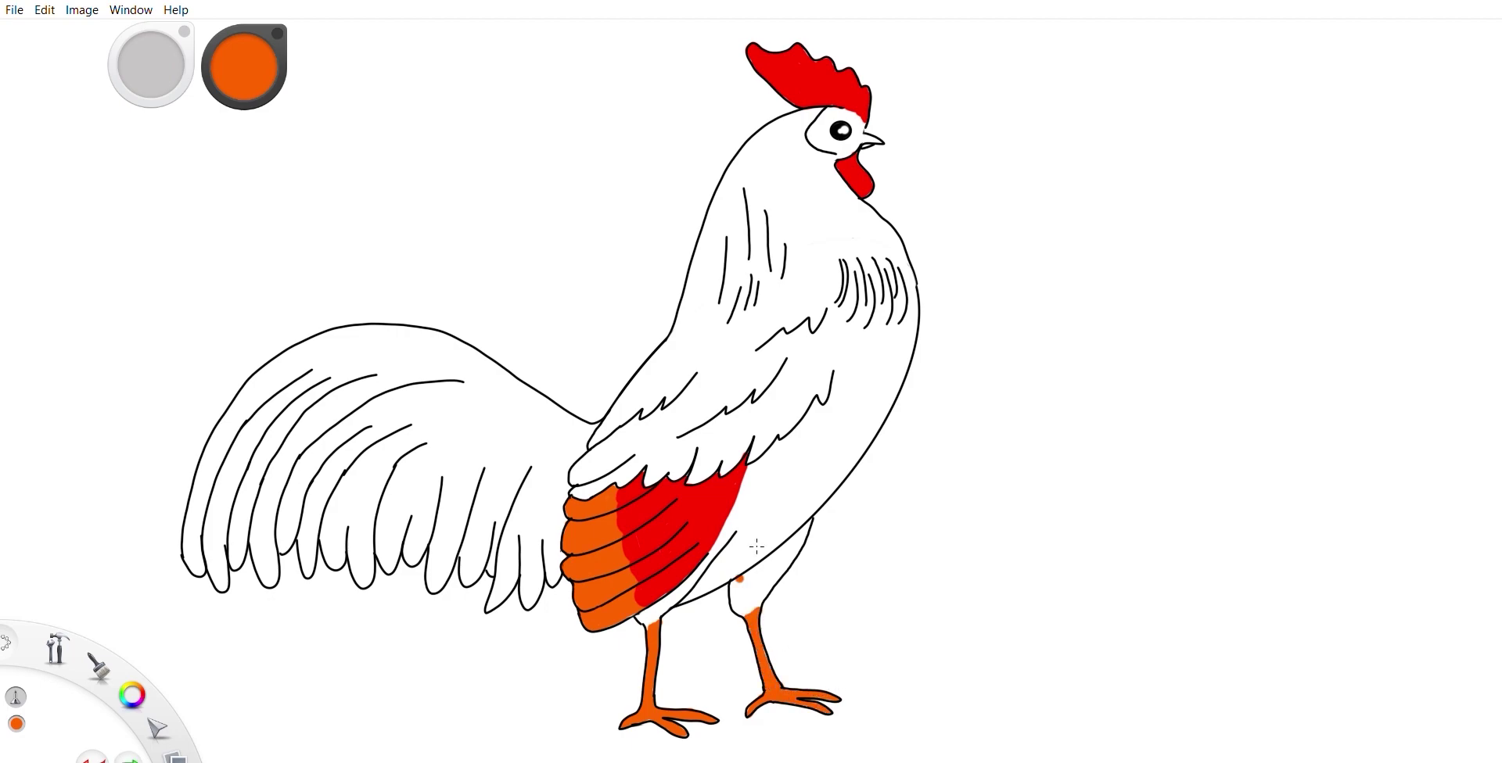
key("ctrl+z")
Paint the head, neck and upper breast orange around the face patch, with a ragged lower edge above the wing.
mouse_move(816, 114)
left_mouse_down()
mouse_move(734, 166)
mouse_move(692, 276)
mouse_move(707, 314)
mouse_move(747, 332)
mouse_move(903, 324)
mouse_move(809, 344)
mouse_move(696, 328)
mouse_move(770, 293)
mouse_move(684, 298)
mouse_move(680, 235)
mouse_move(704, 184)
mouse_move(775, 144)
left_mouse_up()
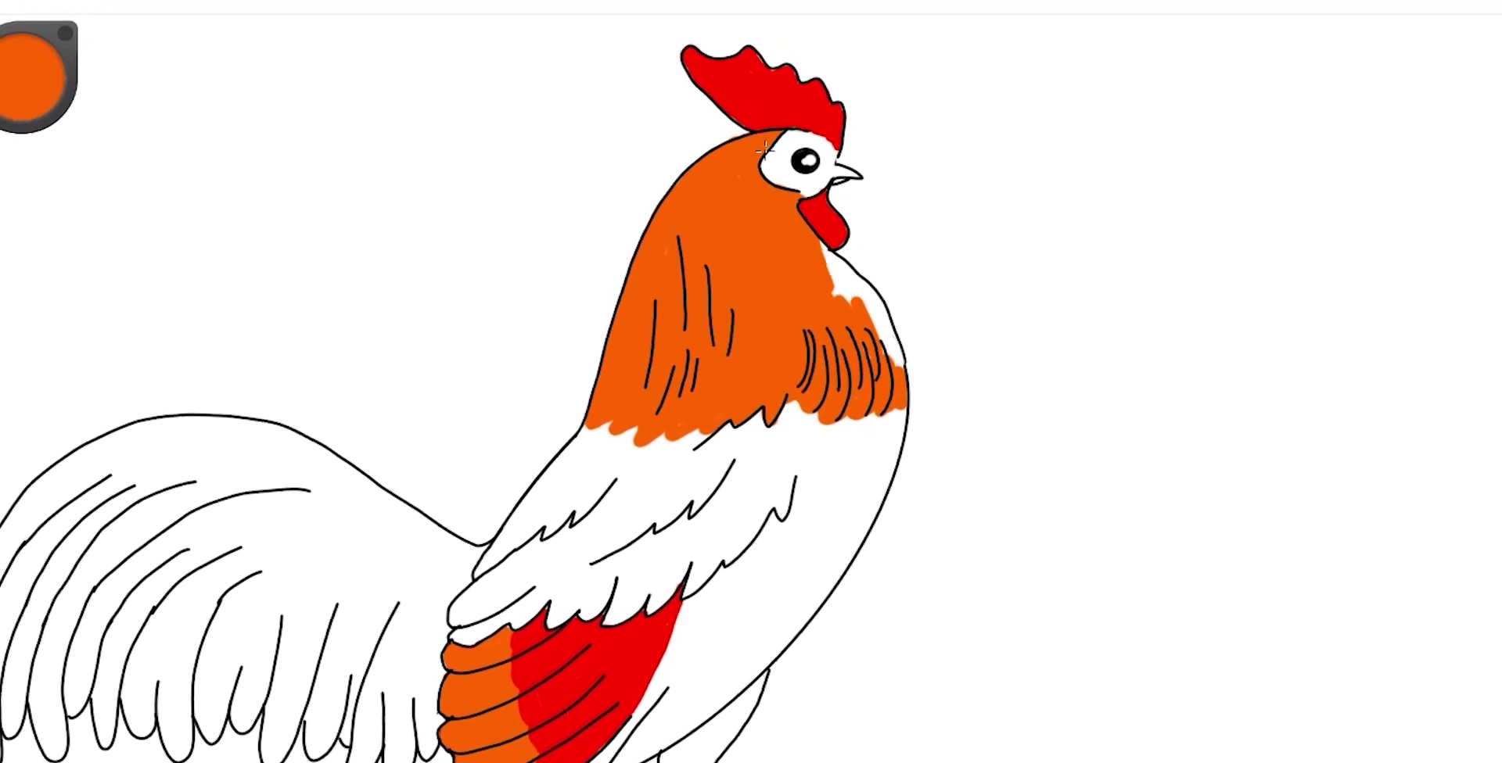
left_click_drag(831, 262, 896, 352)
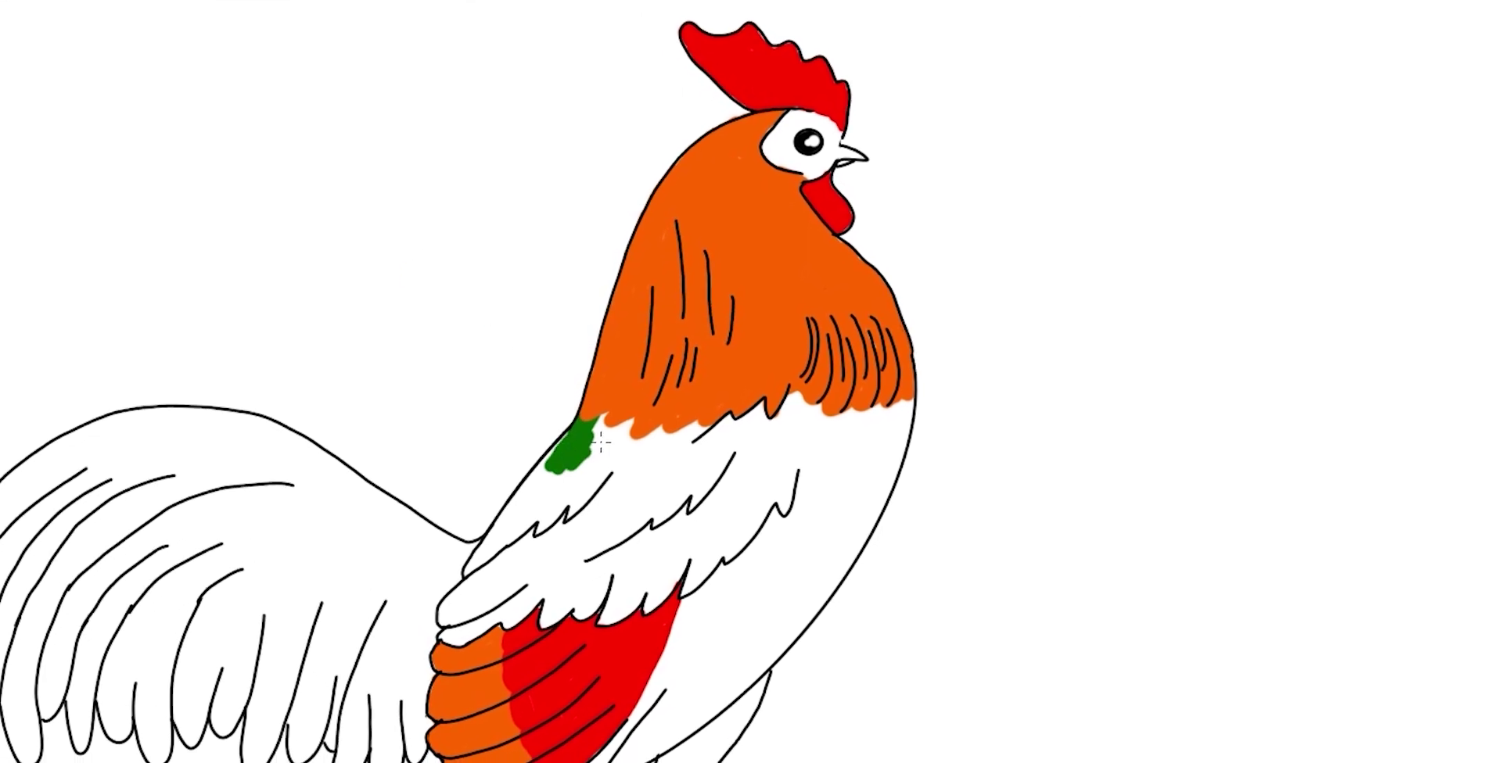